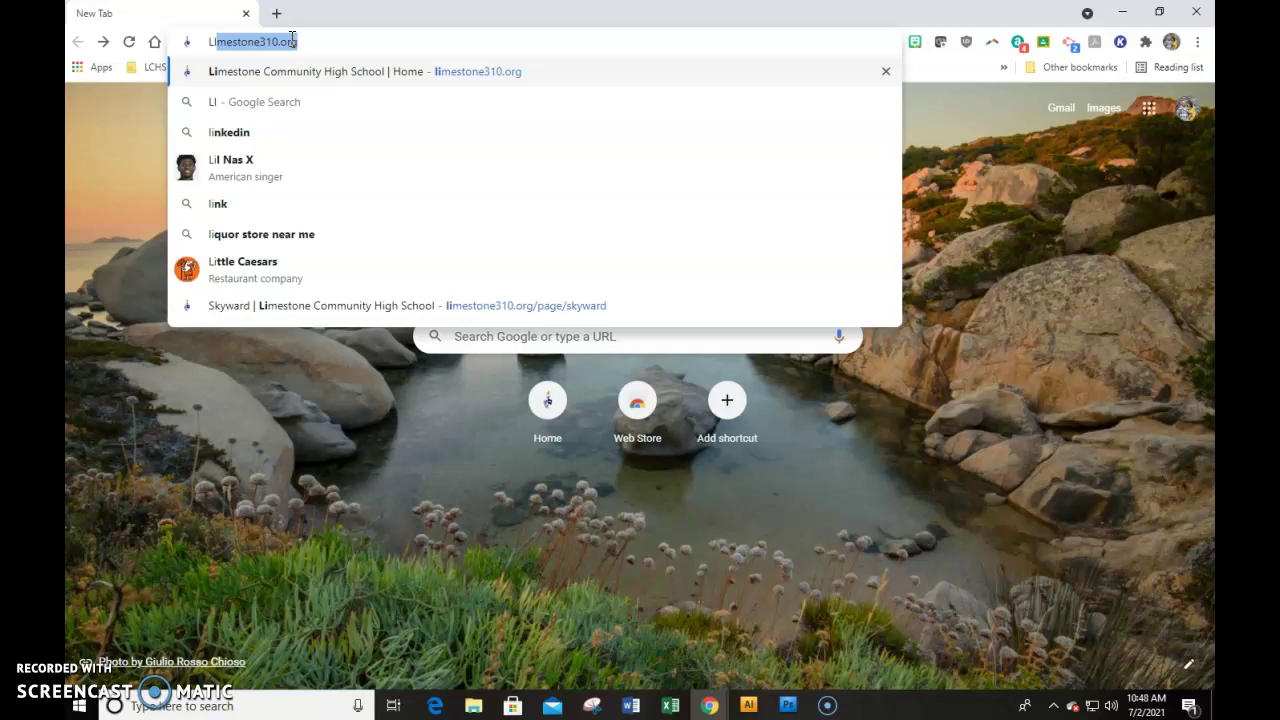
Go from limestone310.org's Skyward page to the Family and Student Access login
click(988, 104)
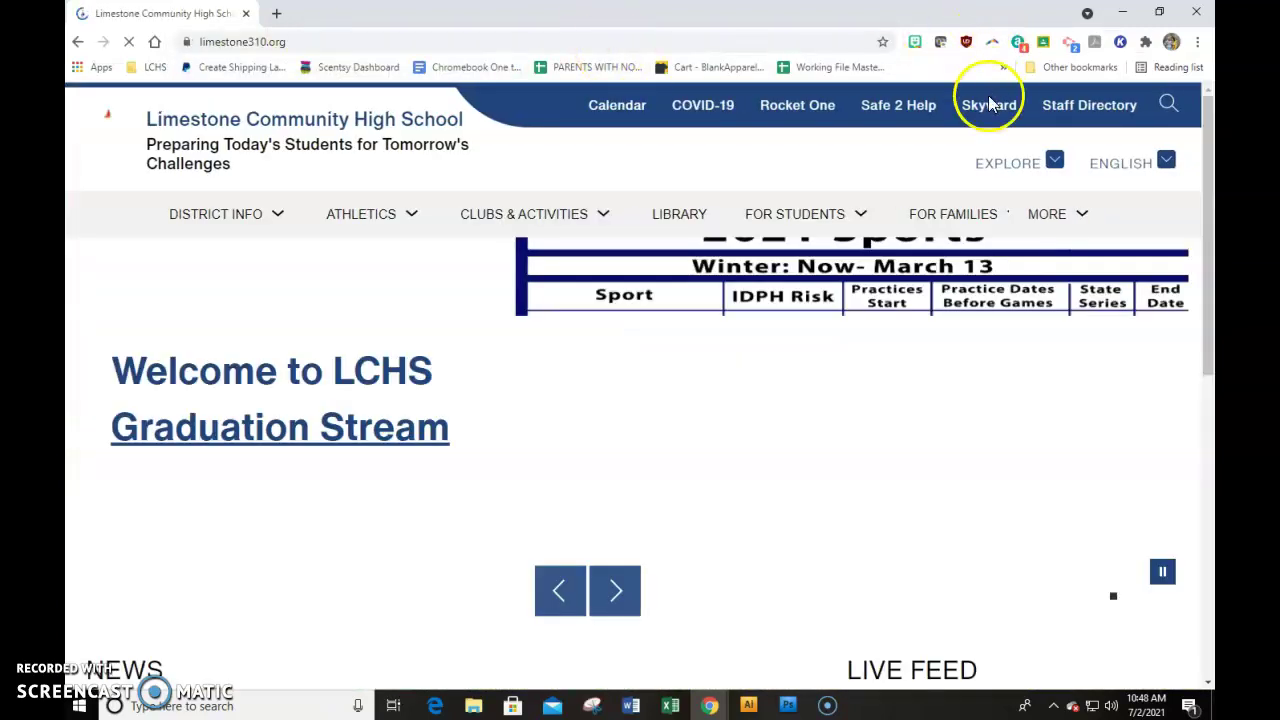
click(988, 104)
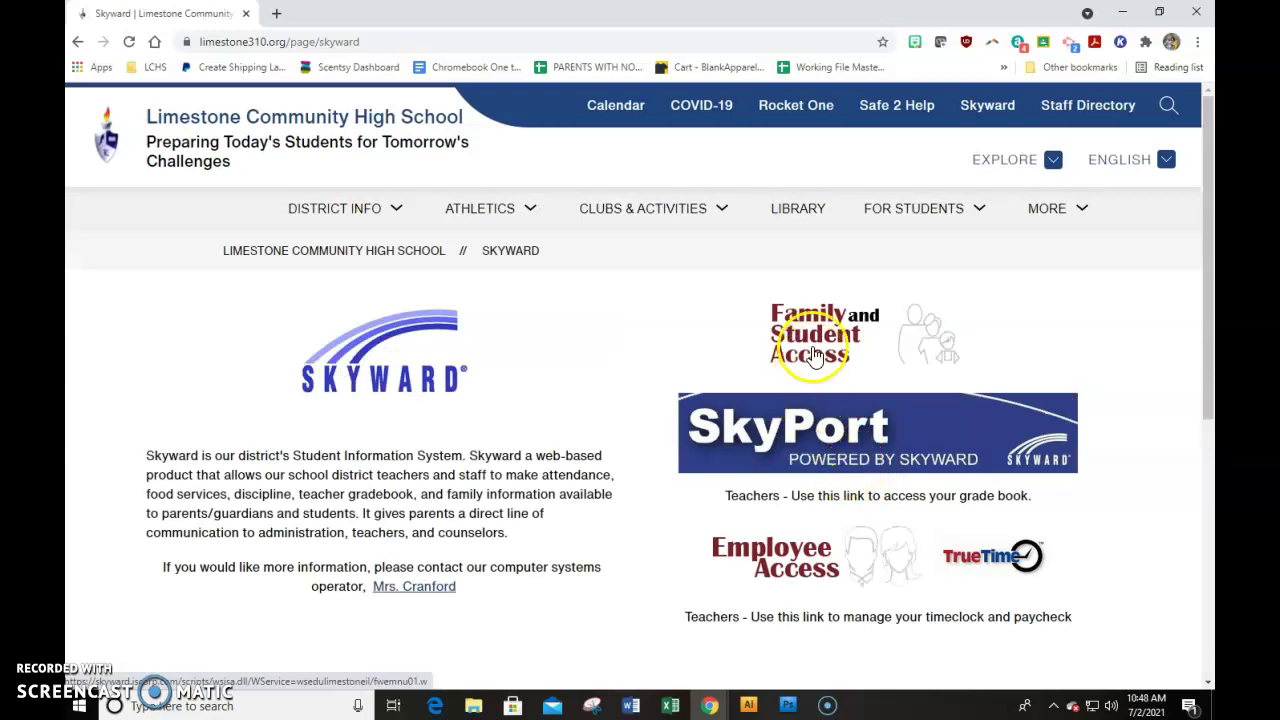
click(815, 357)
click(606, 334)
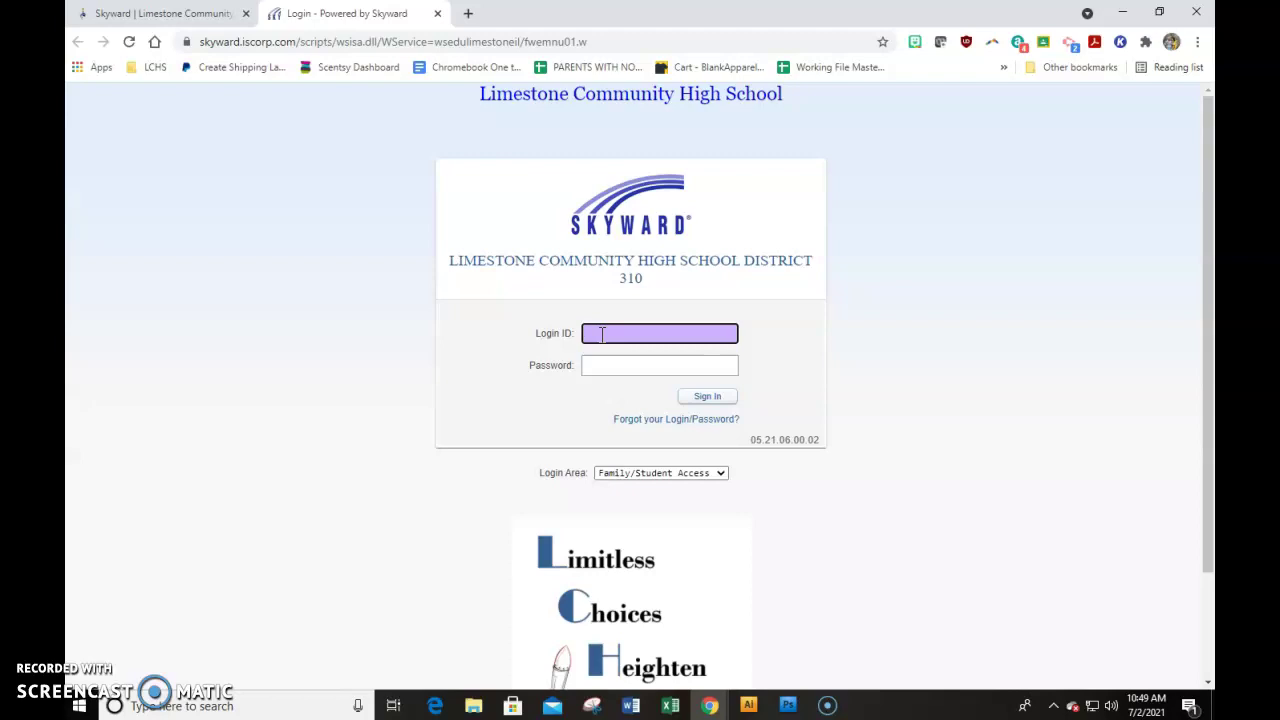
Sign in to Family Access with the parent's login ID and password
text(ROCKEMOM000)
click(595, 364)
text(***)
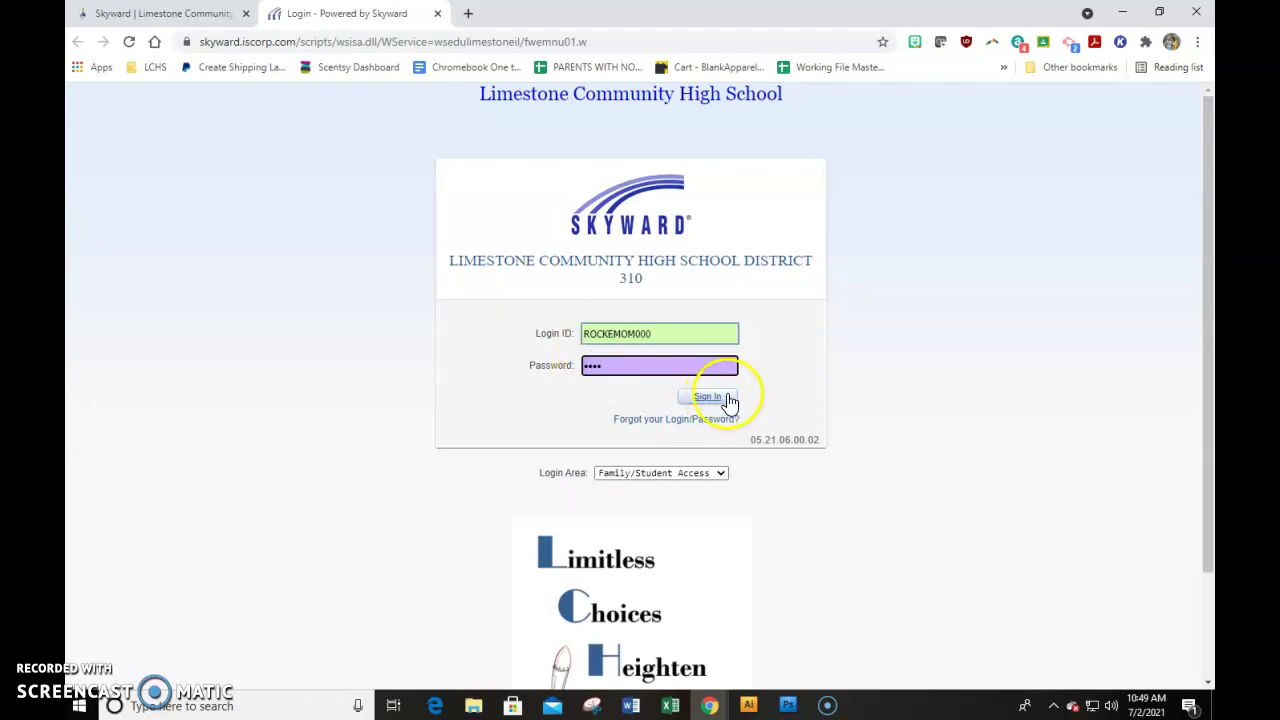
click(705, 399)
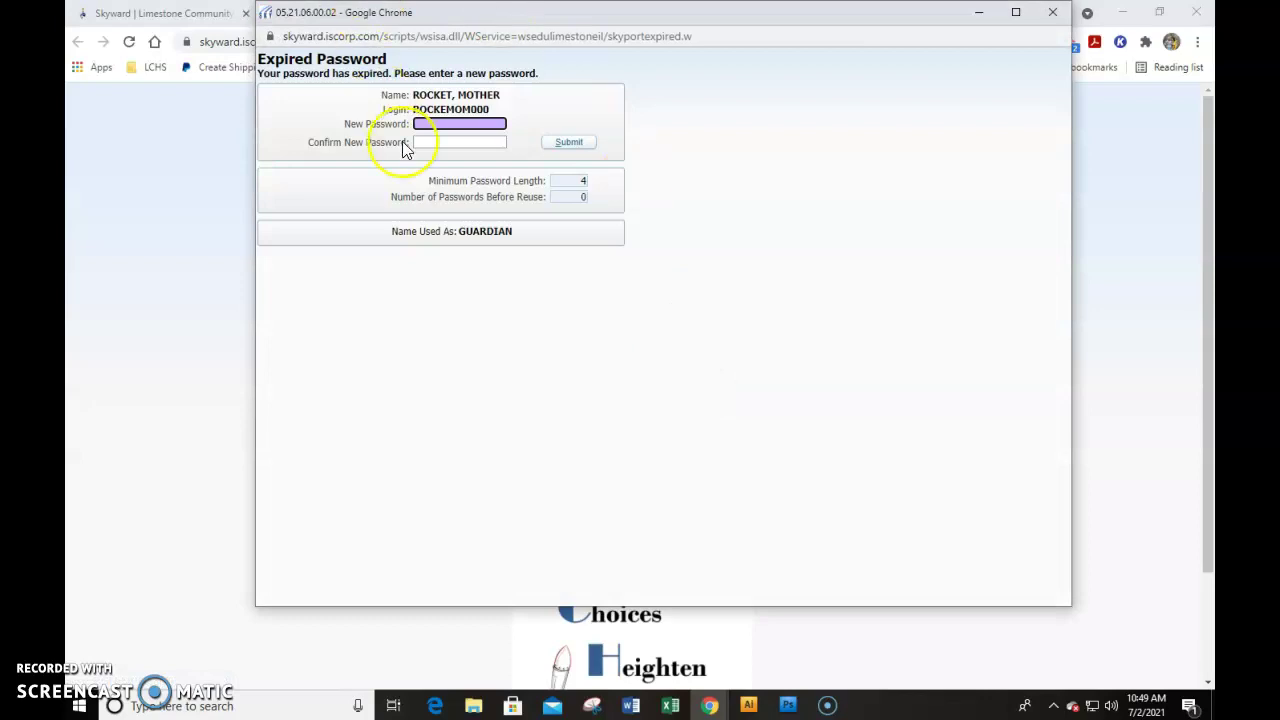
Set and confirm a new password, maximize the window, and open the student's online registration
click(441, 123)
text(•••••••)
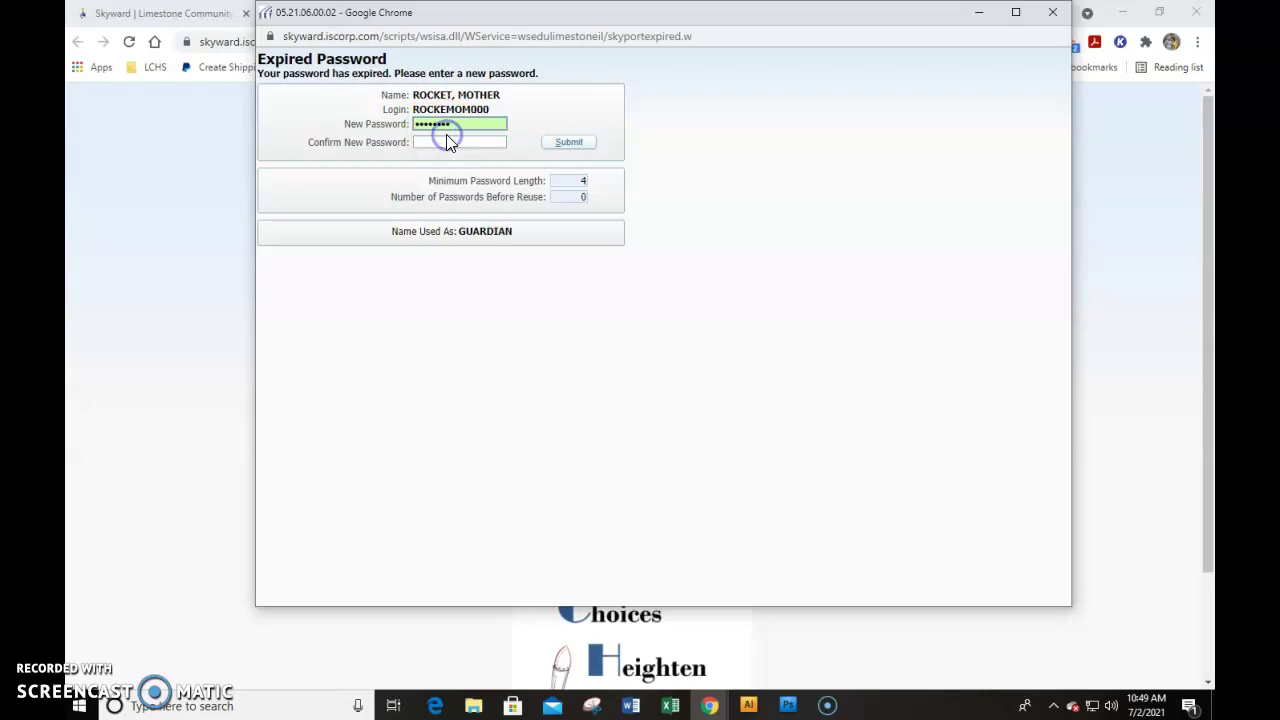
click(448, 142)
text(••••••••)
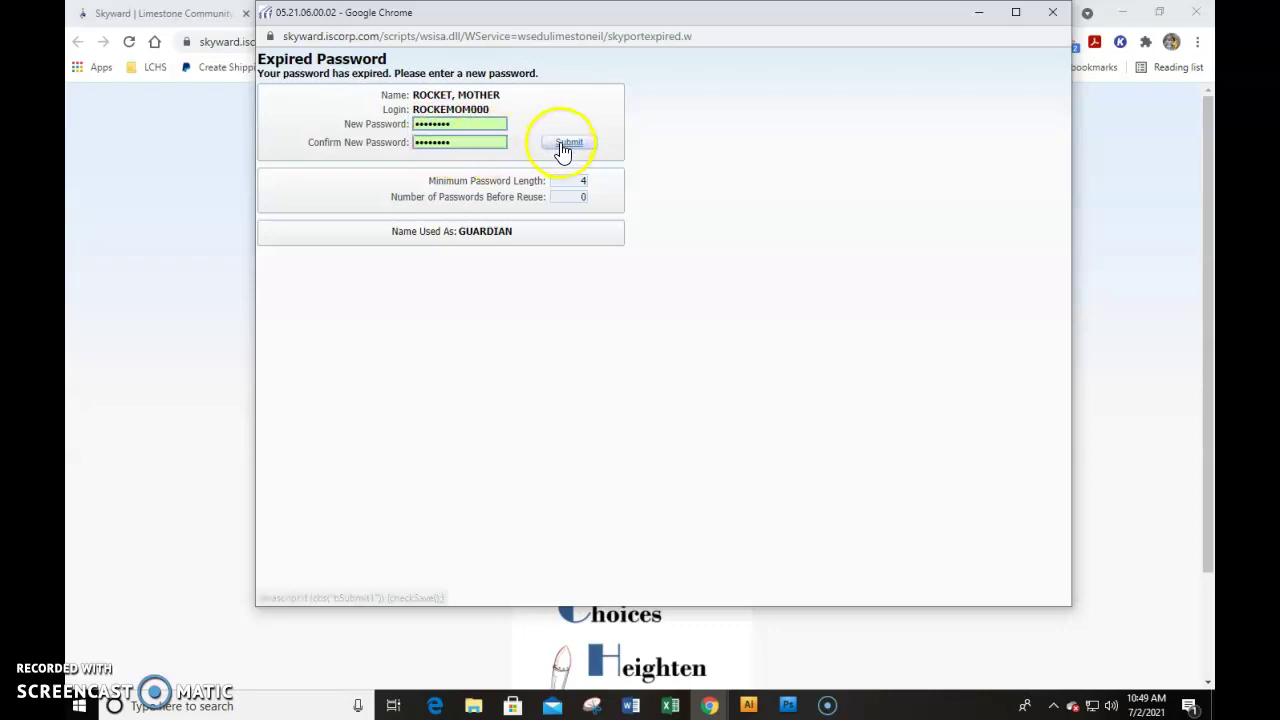
click(568, 142)
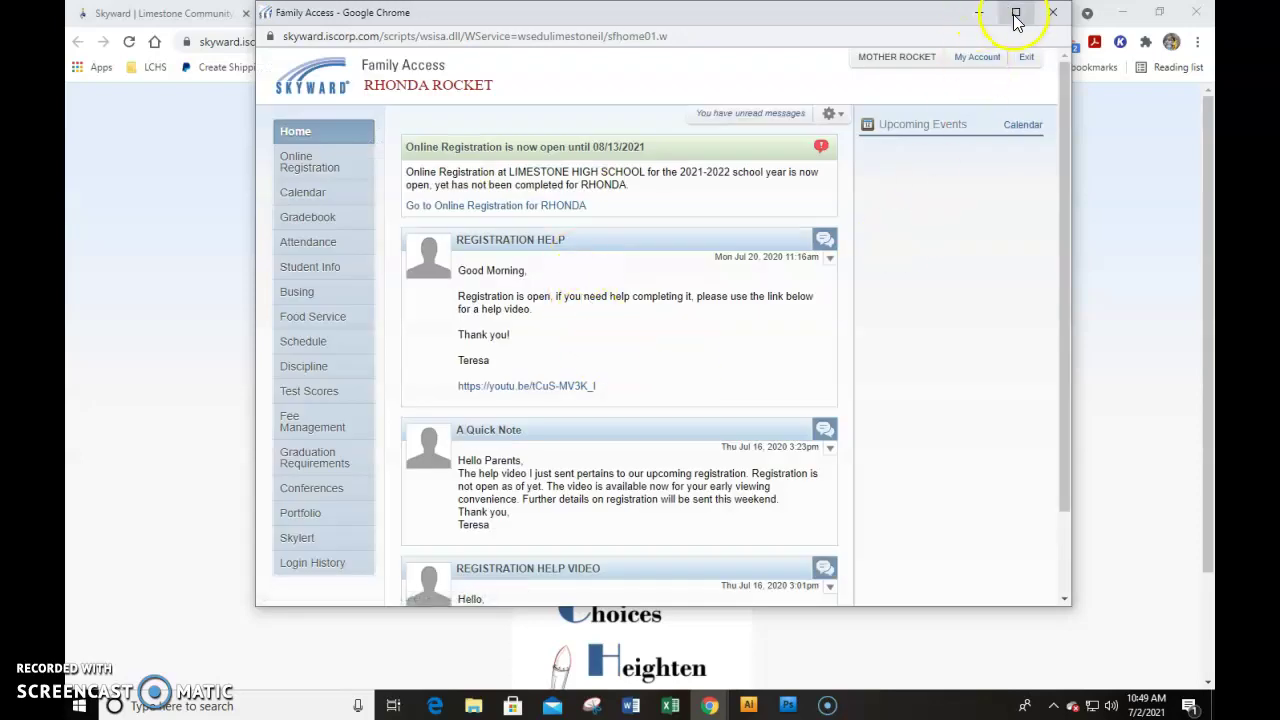
click(1015, 12)
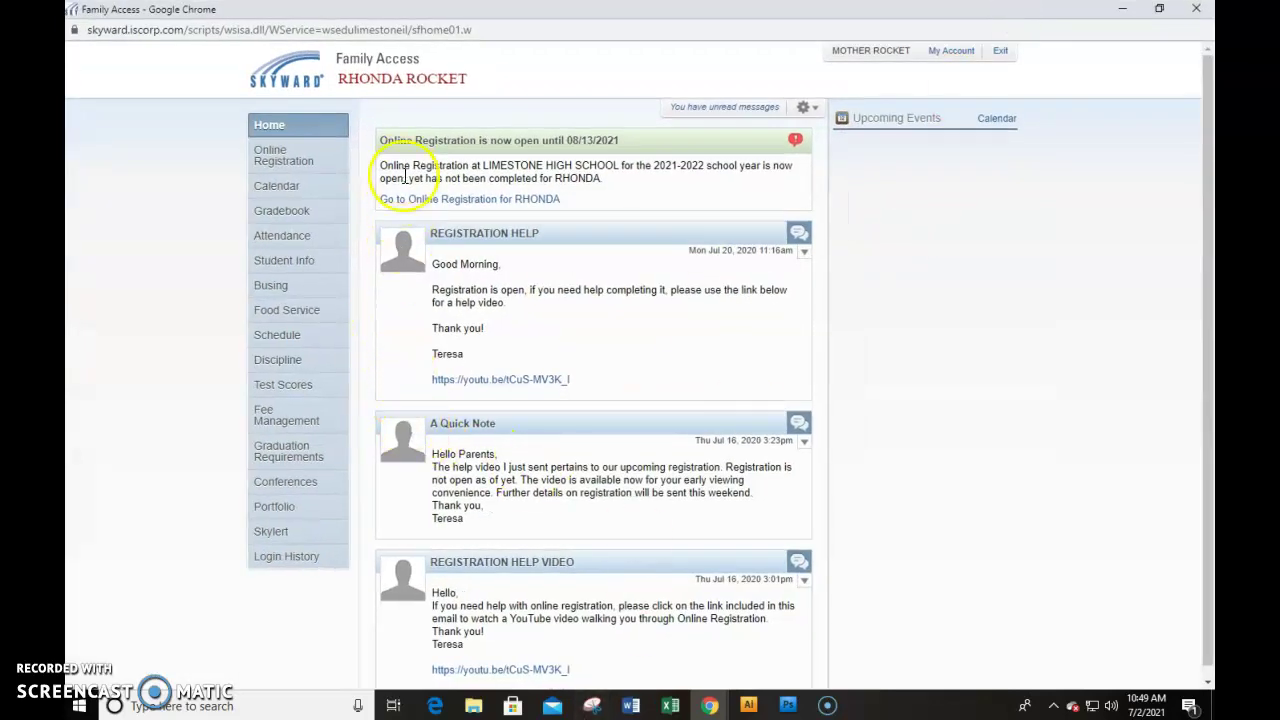
click(411, 204)
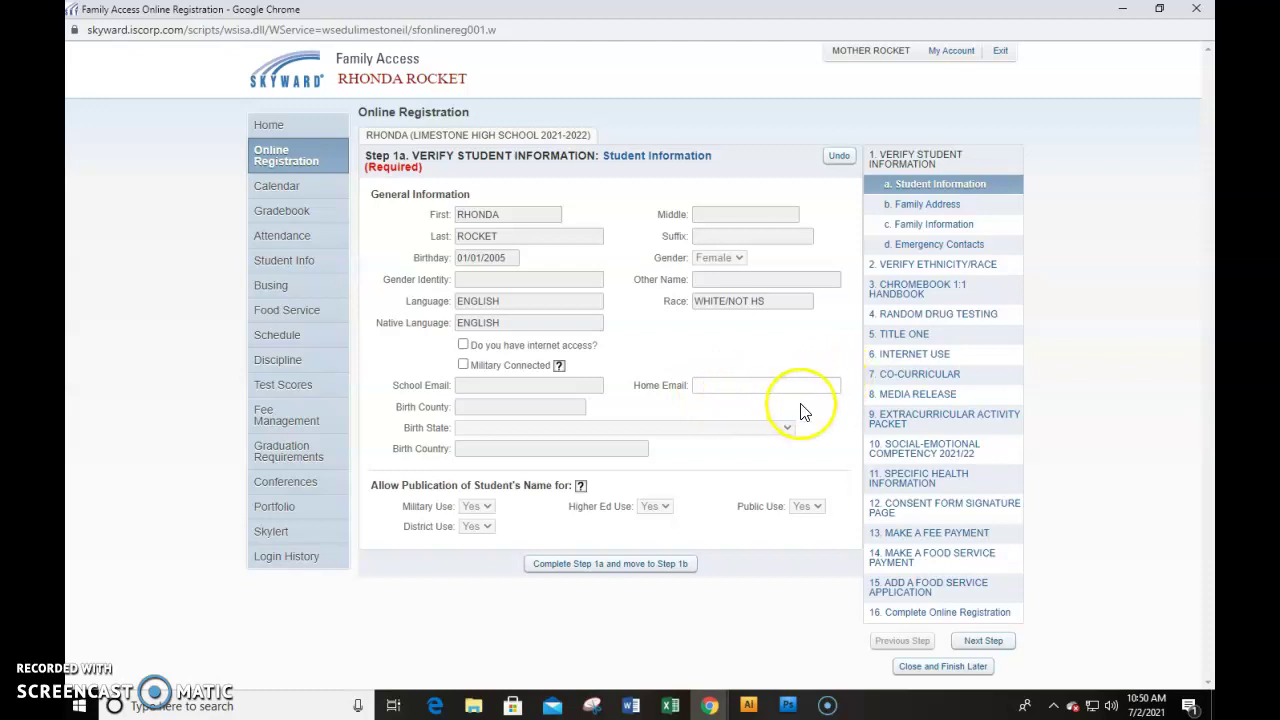
Submit the reviewed Step 1a student information to advance to Step 1b, Family Address
click(557, 563)
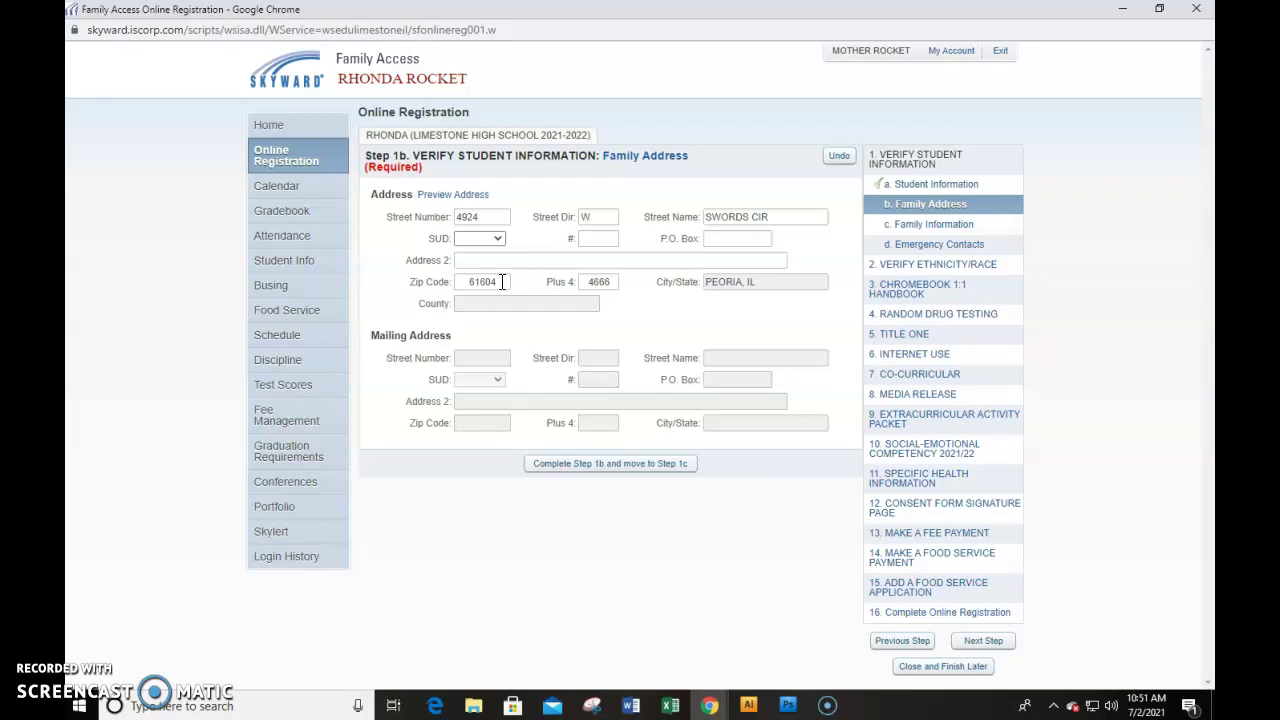
Complete Step 1b Family Address and Step 1c Family Information without changes
click(557, 466)
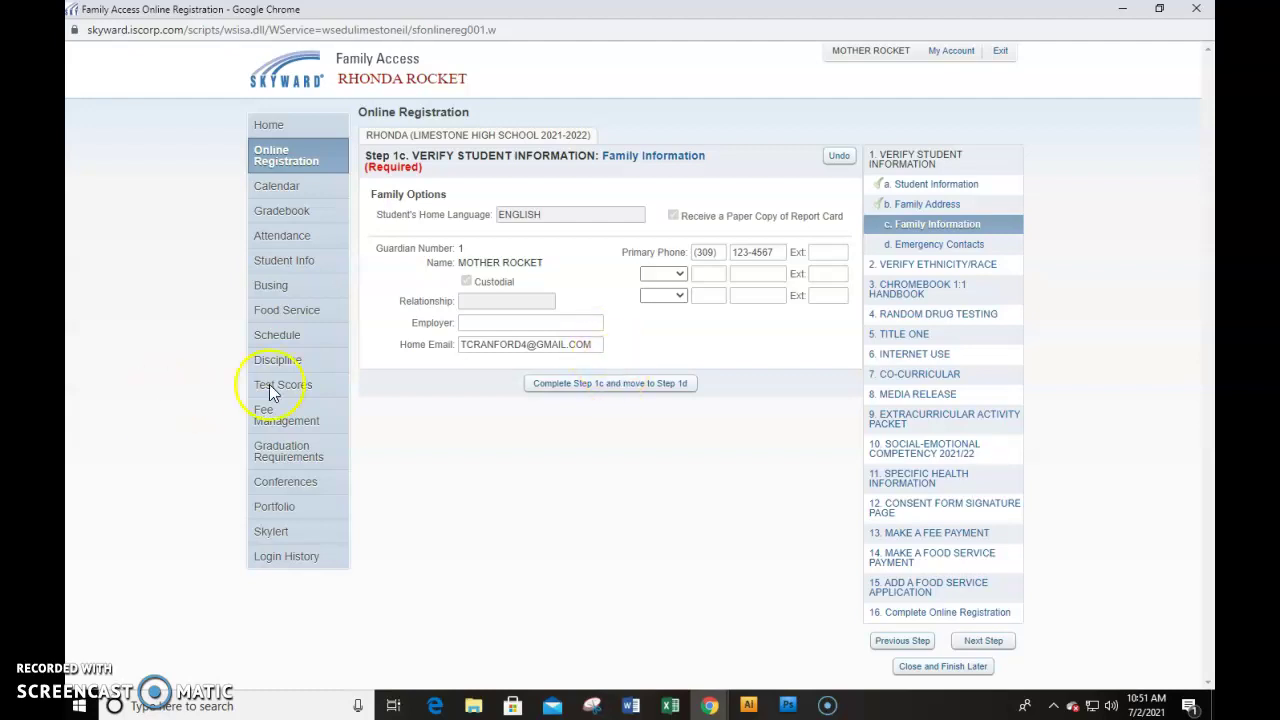
click(589, 384)
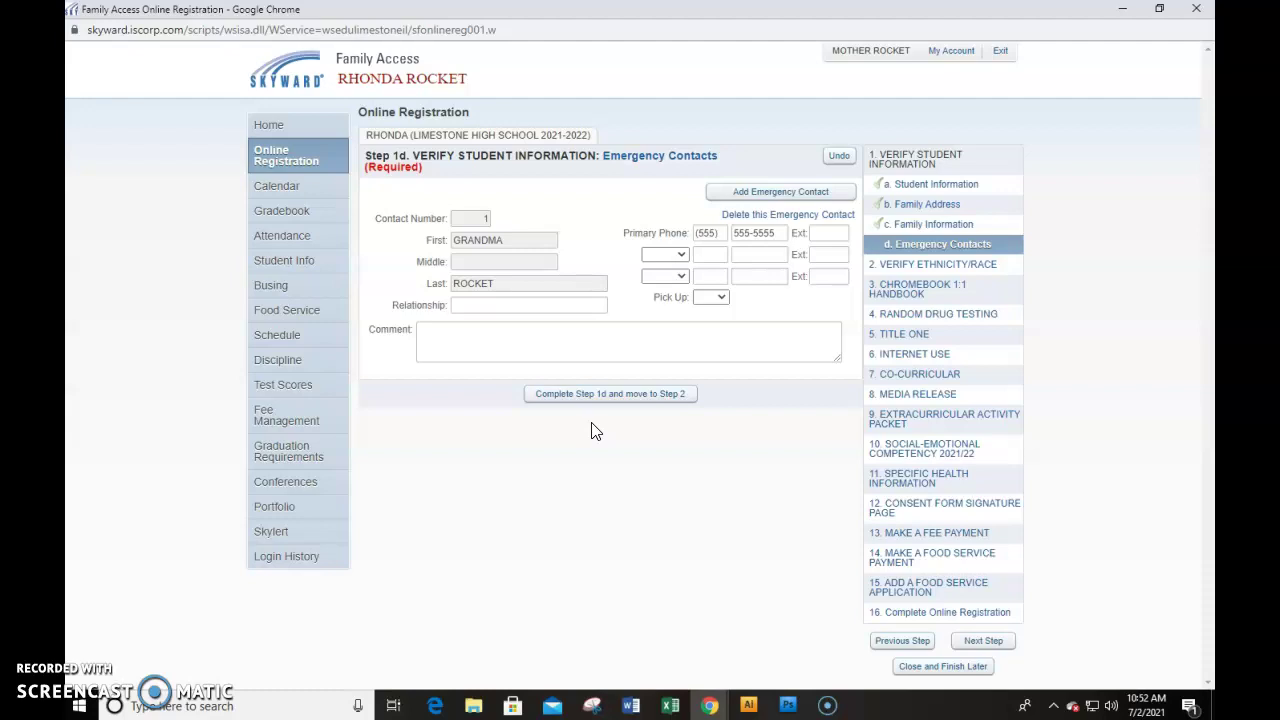
Discard a new emergency contact without saving, keep the existing one, and complete Step 1d
click(766, 194)
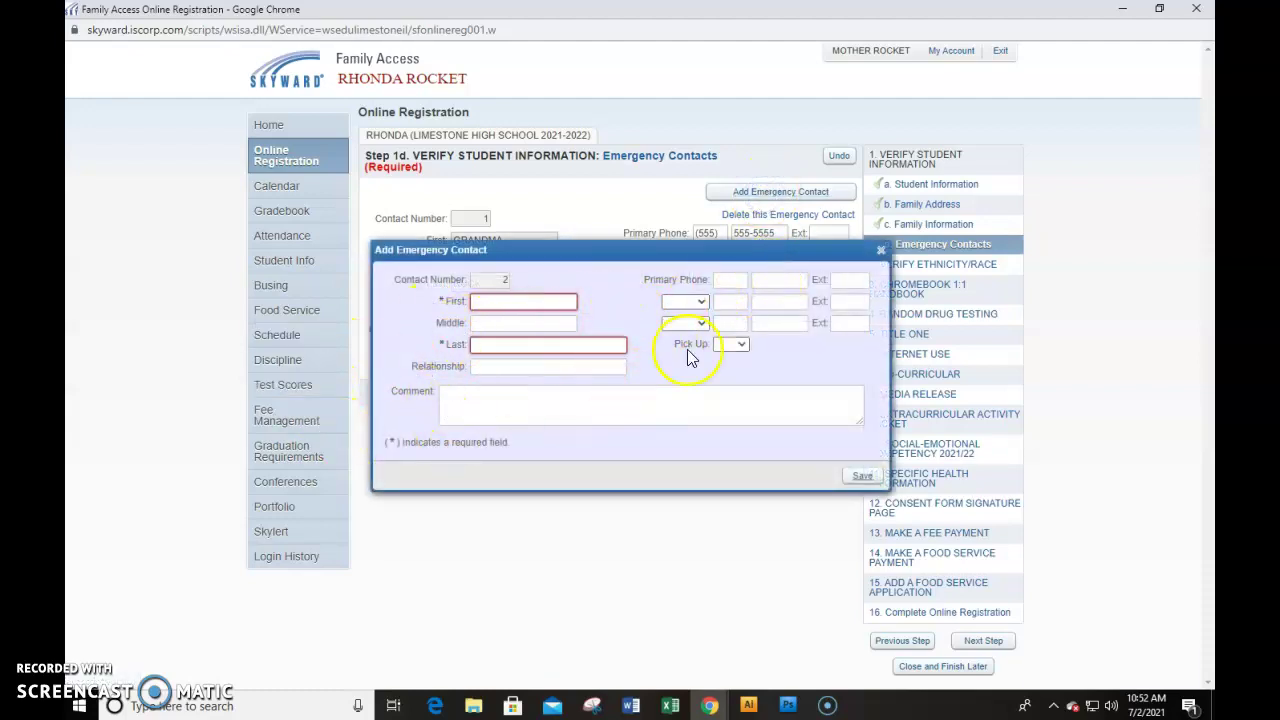
click(880, 250)
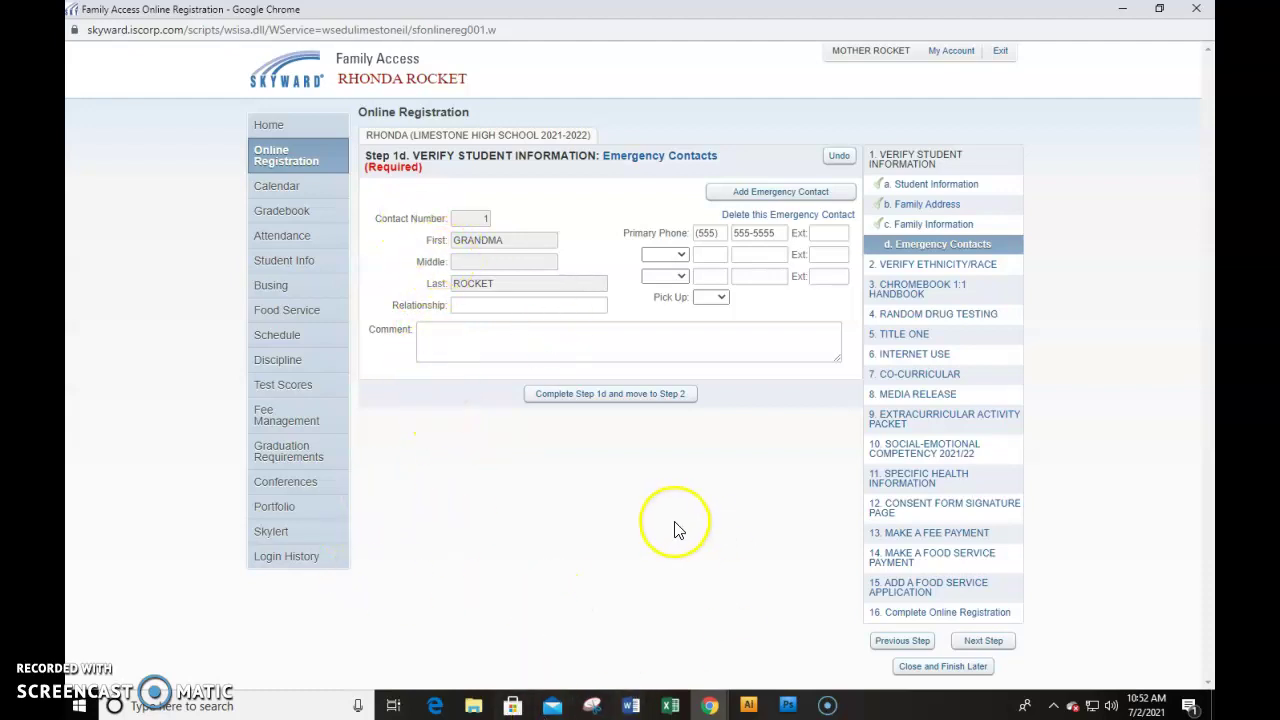
click(596, 396)
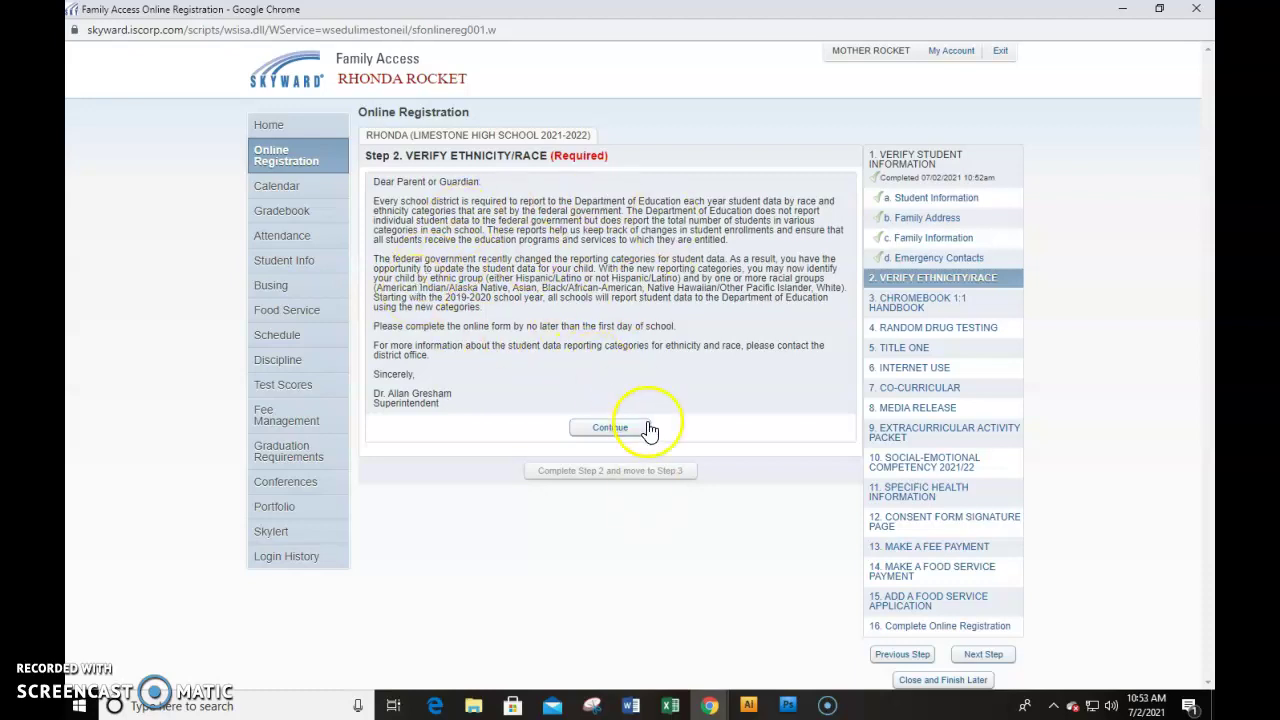
Continue past the superintendent's letter and complete Step 2 with the ethnicity/race answers unchanged
click(611, 436)
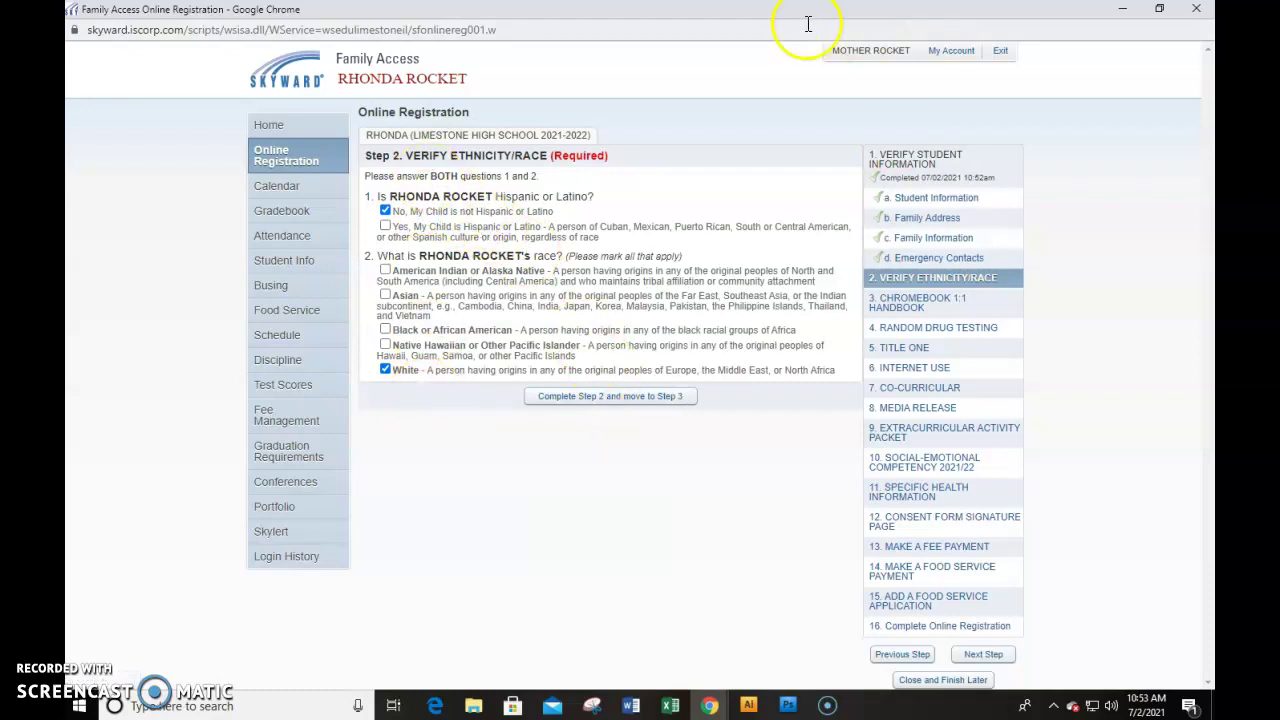
click(645, 407)
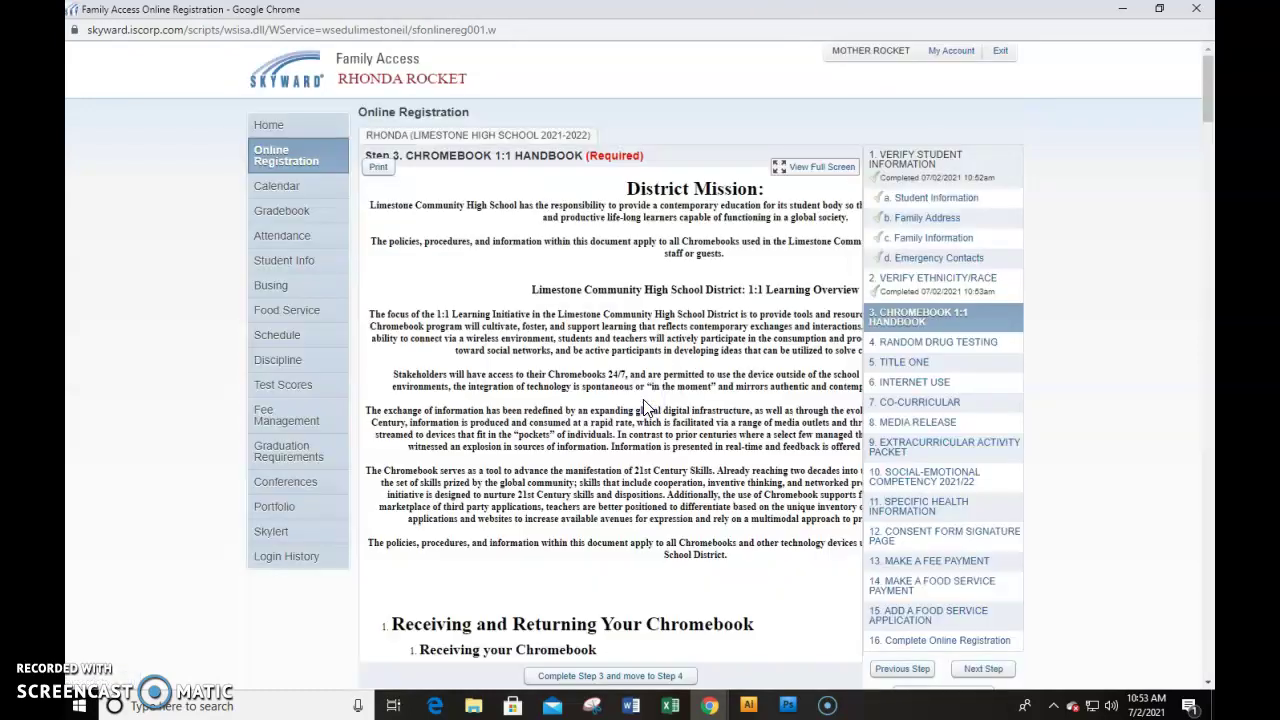
Scroll to the Chromebook handbook agreement's end and select the existing text in INITIAL HERE
scroll(651, 405, down, 2)
scroll(651, 405, up, 2)
scroll(650, 408, down, 8)
scroll(683, 470, down, 20)
scroll(683, 470, down, 20)
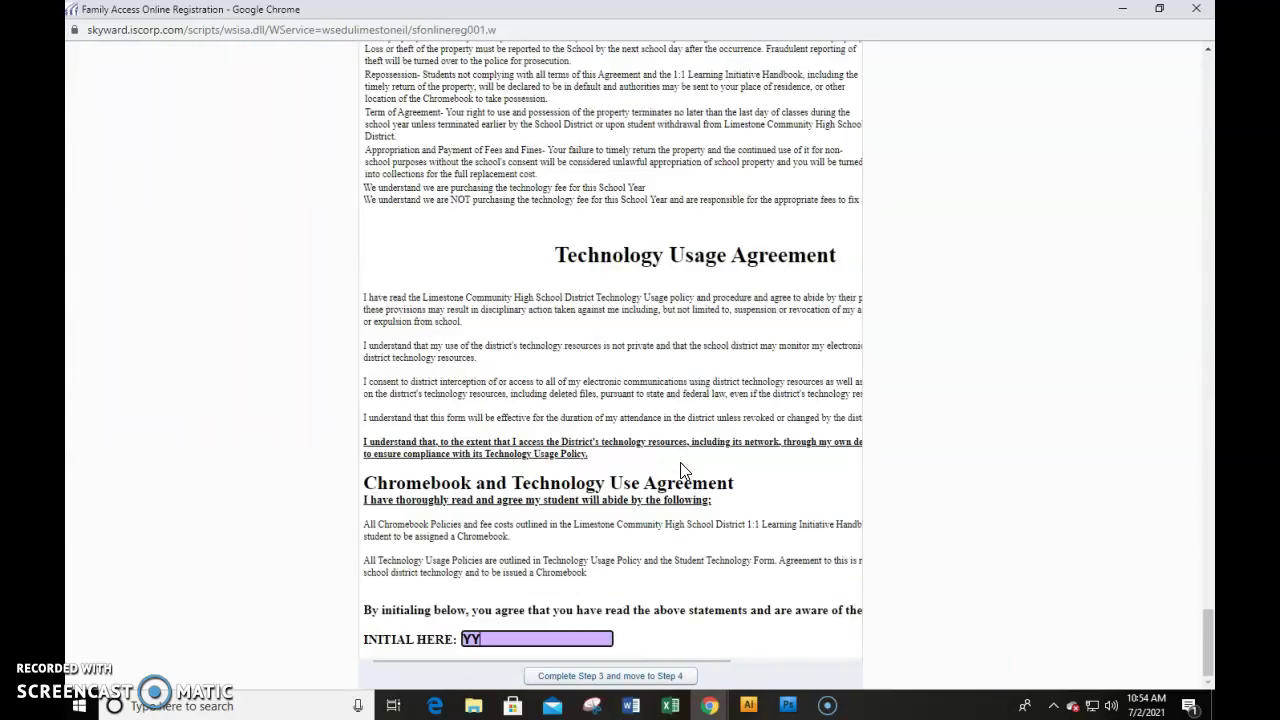
drag(491, 640, 436, 645)
Enter the guardian's initials and complete Step 3, the Chromebook 1:1 Handbook
text(MR)
click(564, 676)
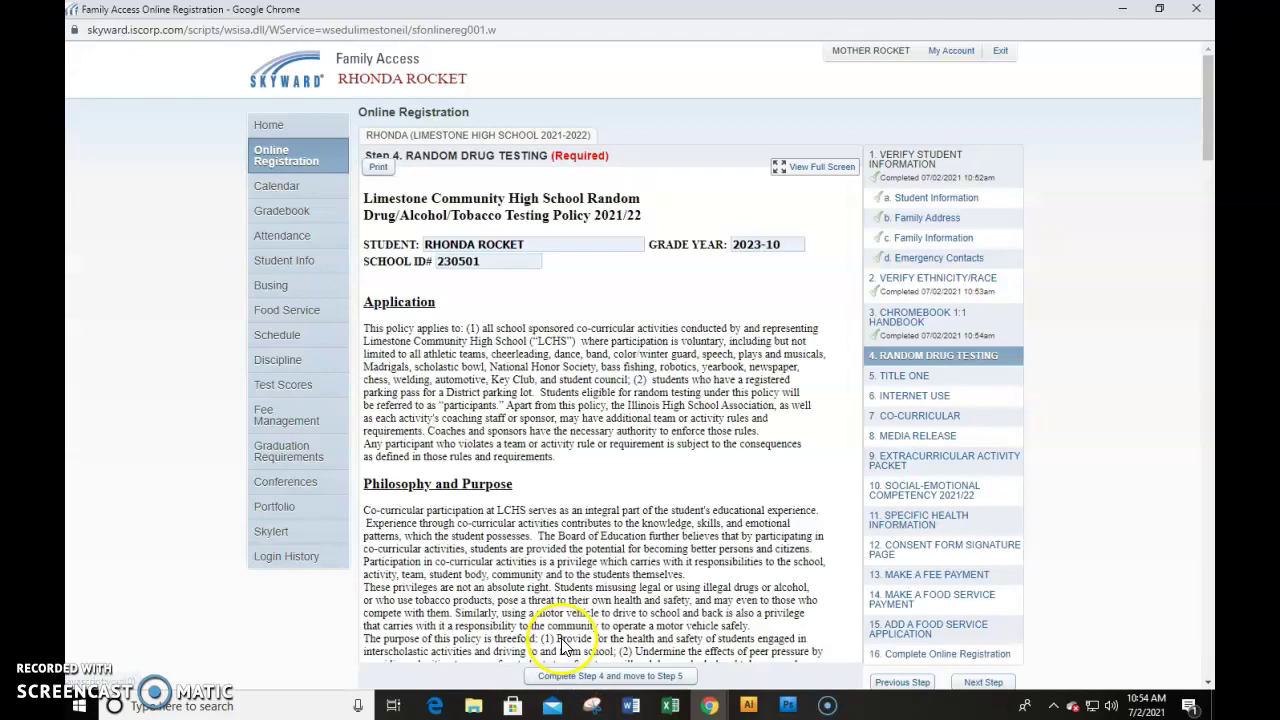
scroll(659, 455, down, 2)
scroll(659, 455, up, 2)
scroll(659, 455, up, 1)
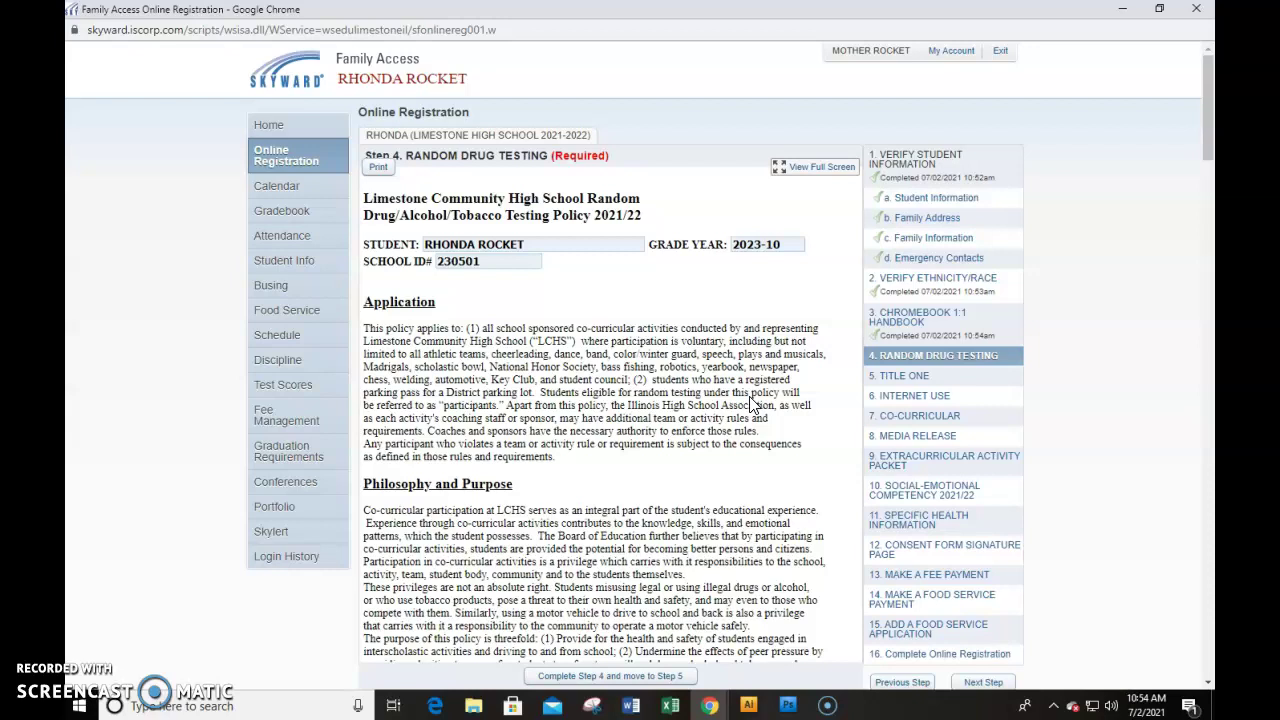
Initial the random drug testing consent and complete Step 4
scroll(752, 402, down, 20)
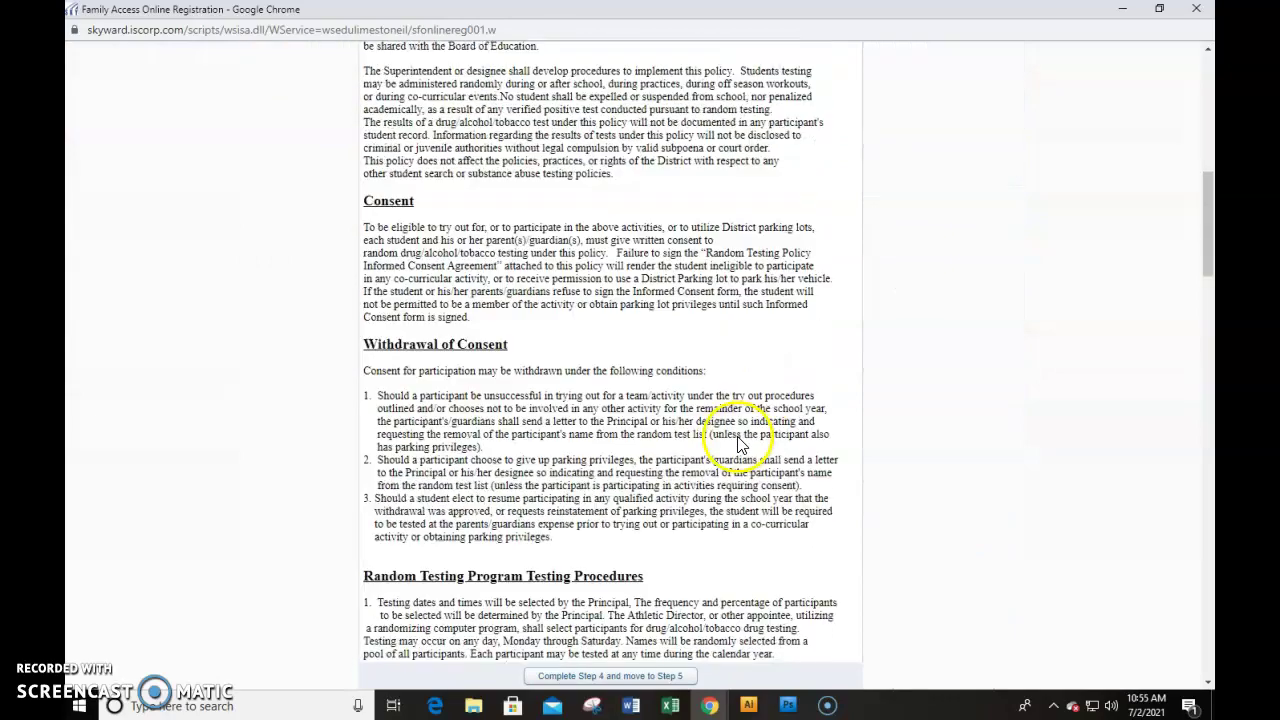
scroll(735, 462, down, 15)
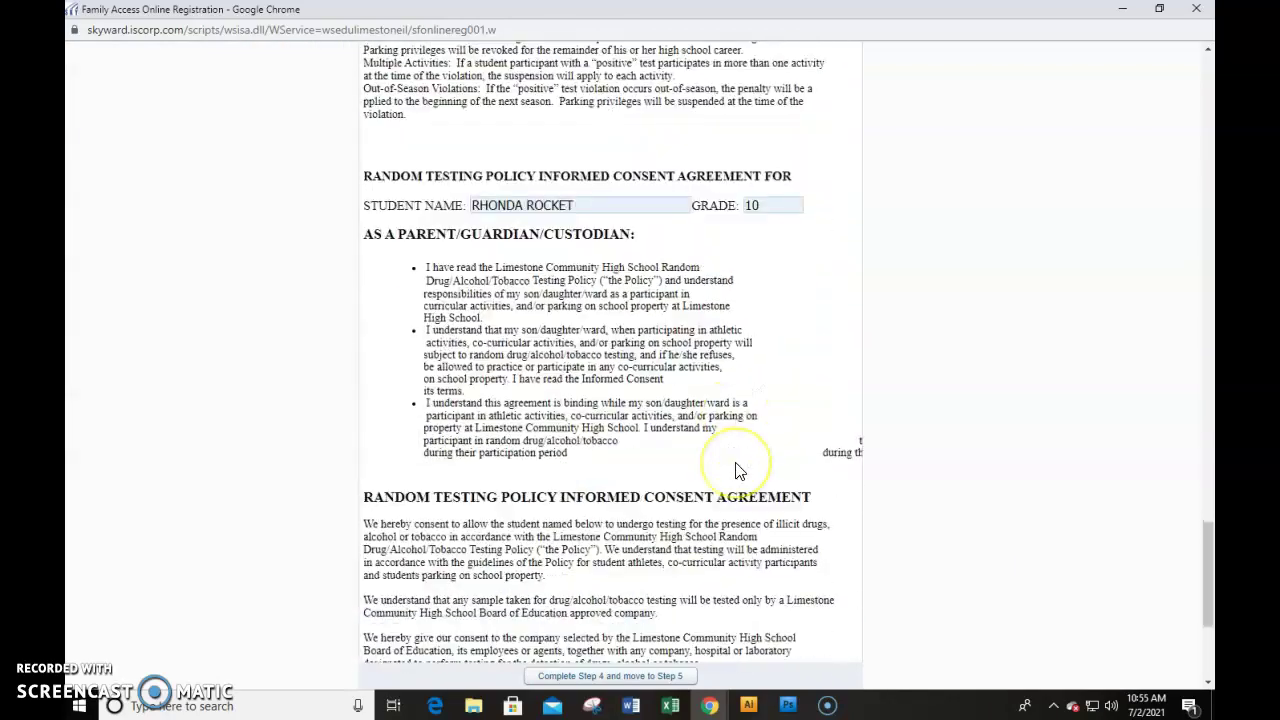
click(508, 554)
text(MR)
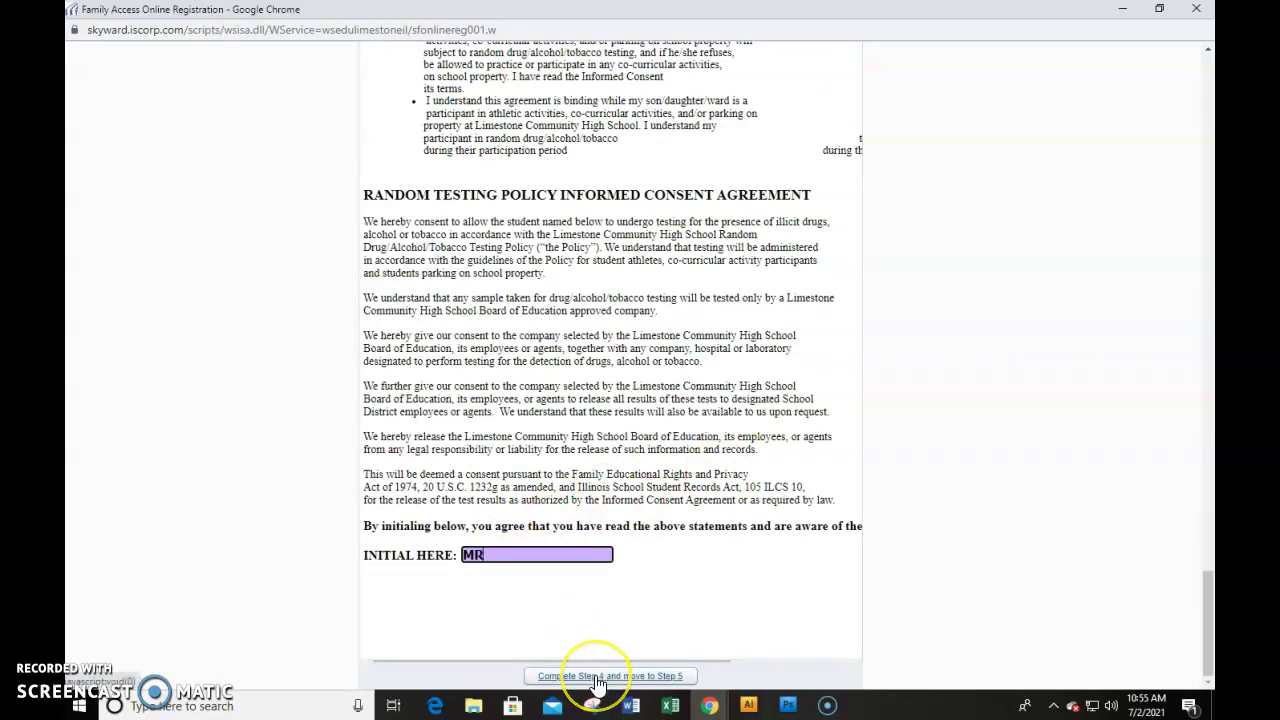
click(597, 680)
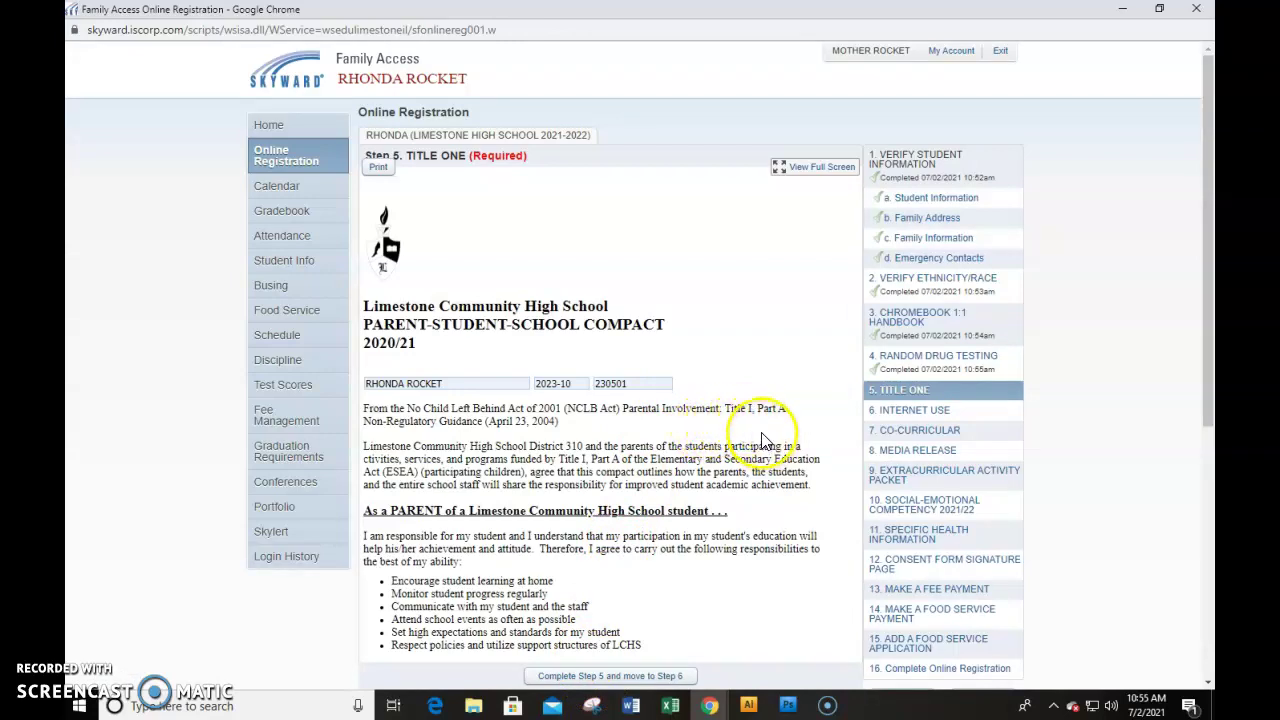
Initial the Title One parent-student-school compact with the guardian's initials and complete Step 5
scroll(757, 432, down, 5)
click(500, 592)
text(MR)
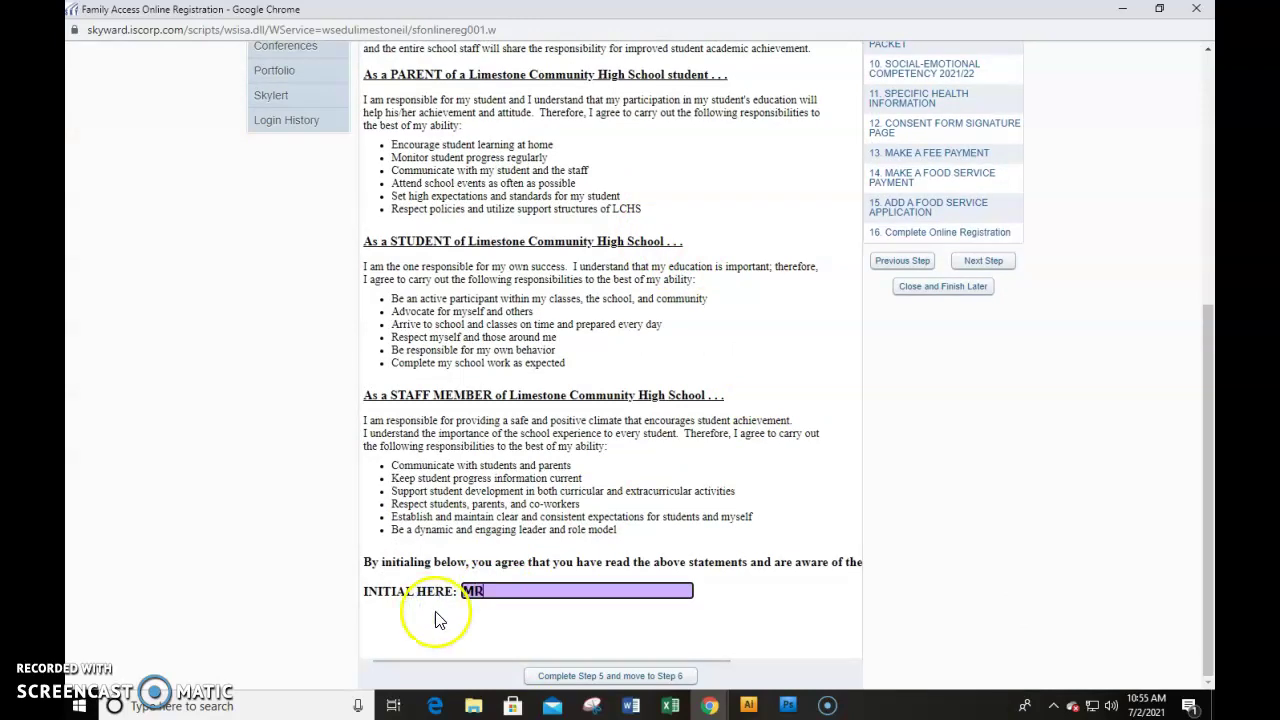
click(547, 679)
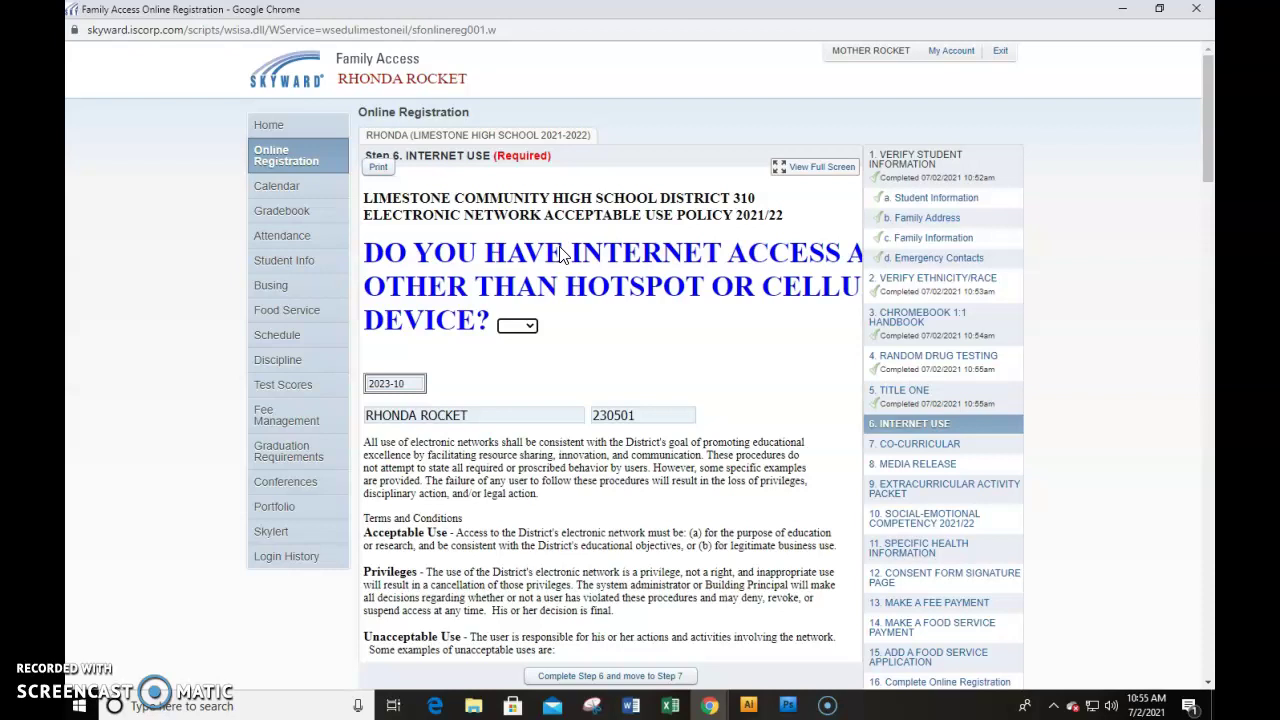
Answer YES to the internet access device question, initial the Internet Use policy, and complete Step 6
click(505, 326)
click(520, 354)
scroll(550, 360, down, 3)
scroll(560, 368, down, 20)
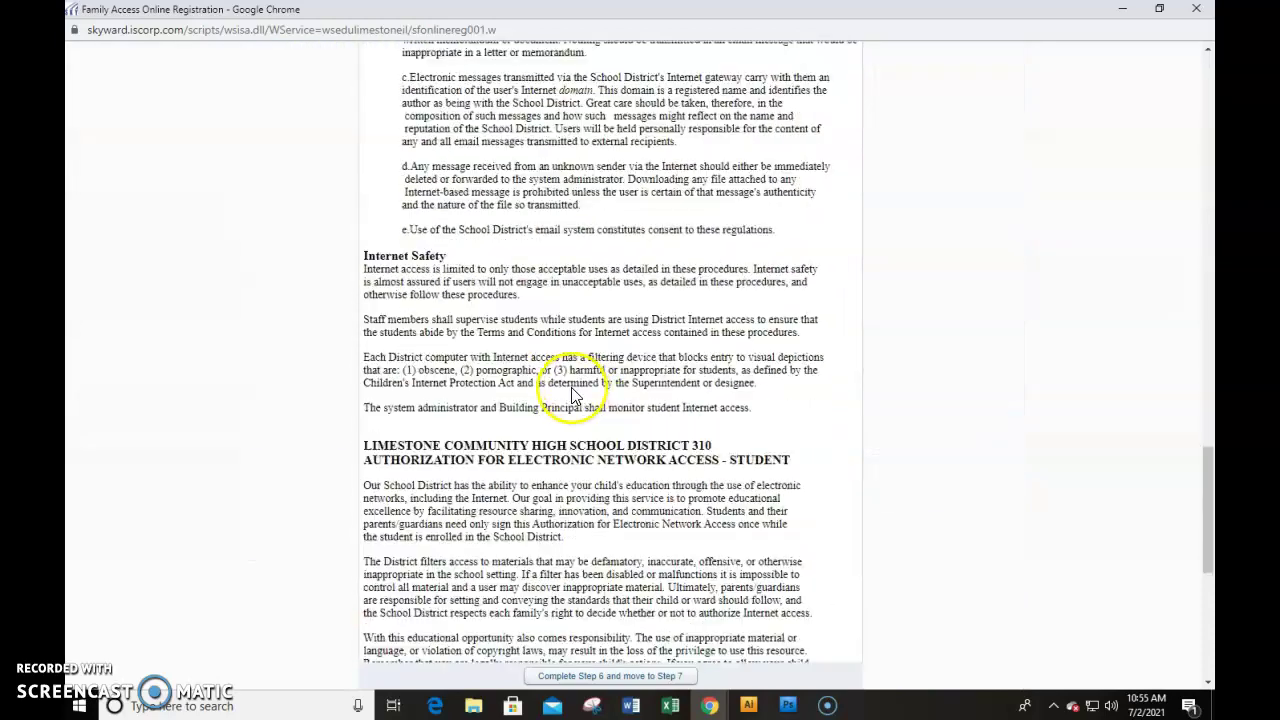
click(521, 591)
text(MR)
click(592, 678)
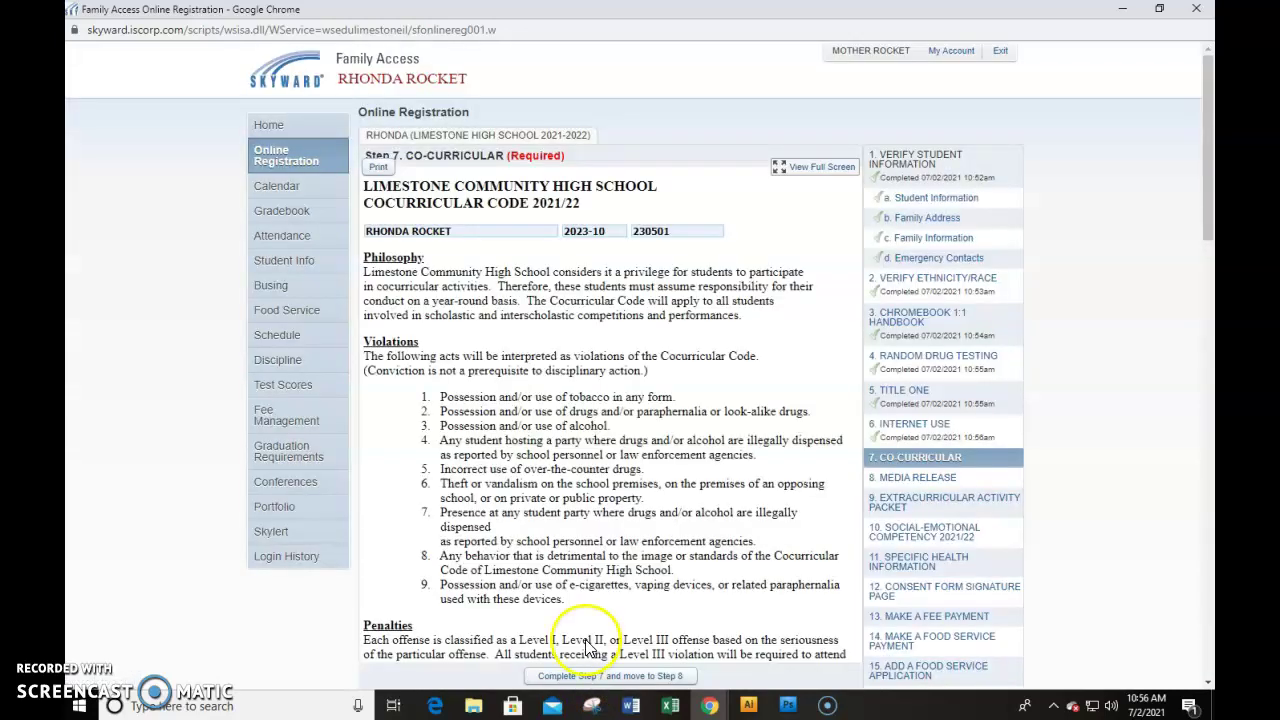
Initial the Co-Curricular code and complete Step 7
scroll(570, 365, down, 10)
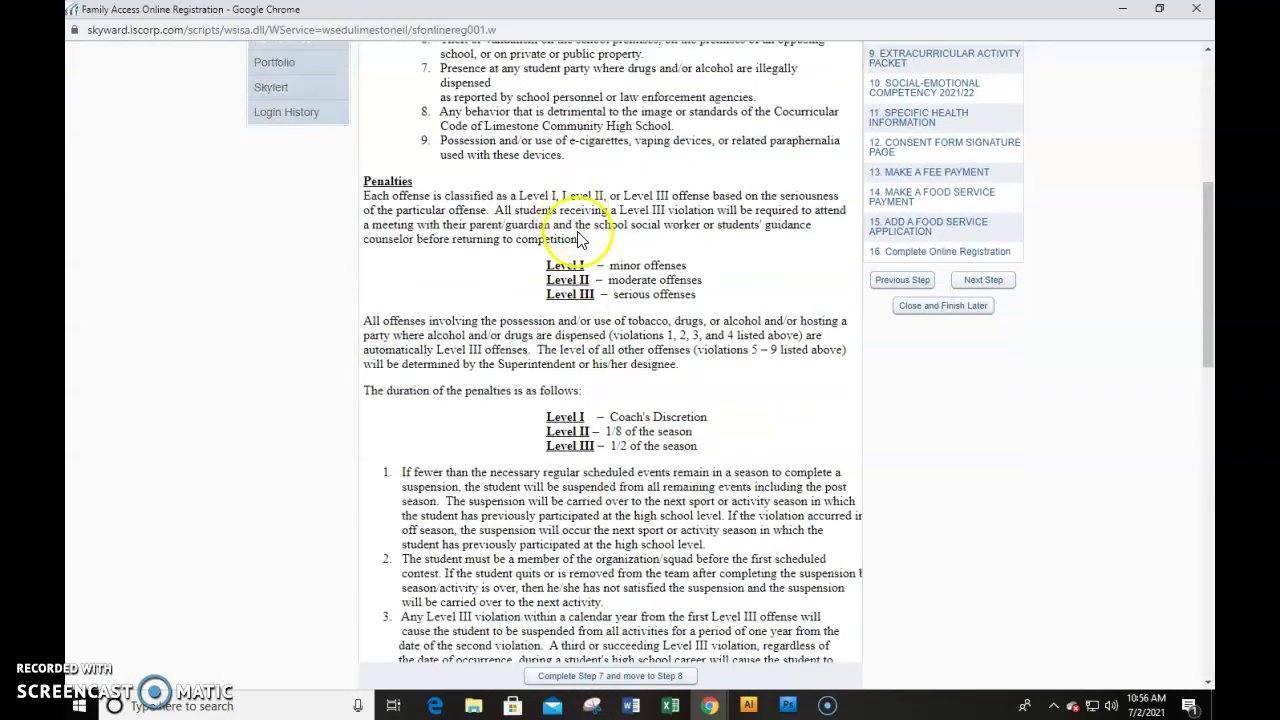
scroll(586, 265, down, 5)
click(481, 530)
text(MR)
click(554, 678)
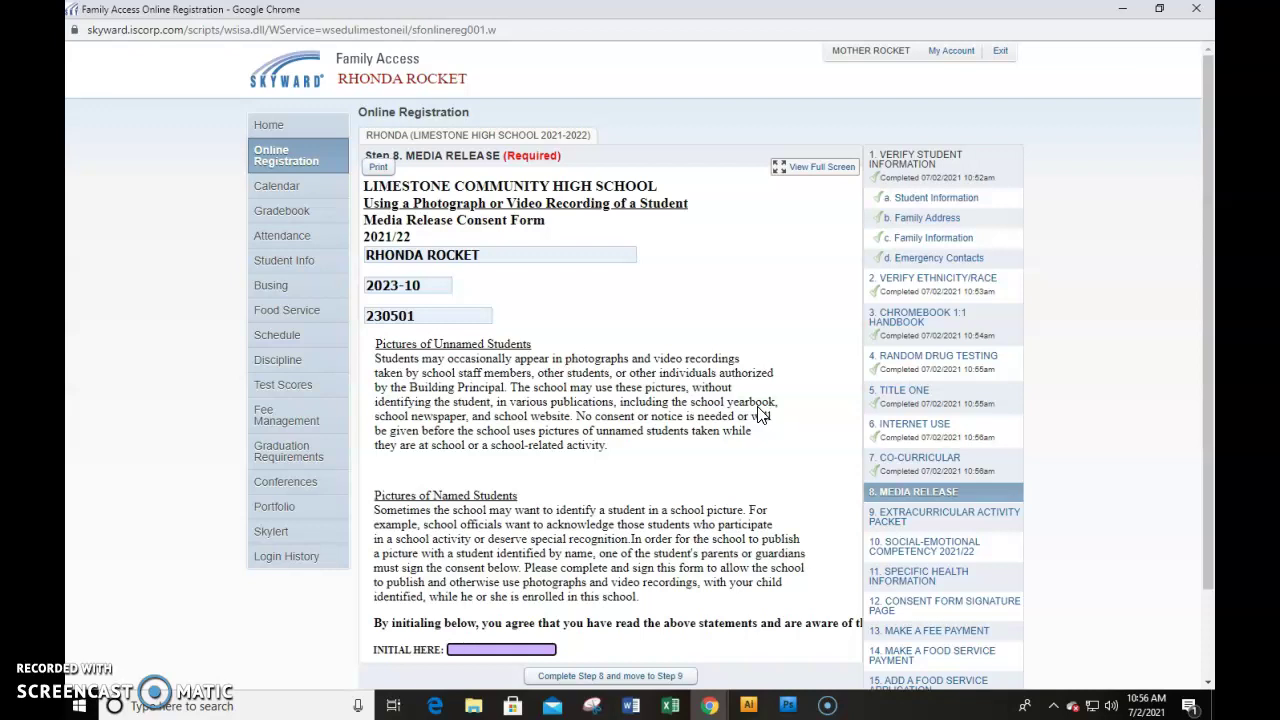
Initial the Step 8 Media Release and mark it complete
scroll(515, 565, down, 1)
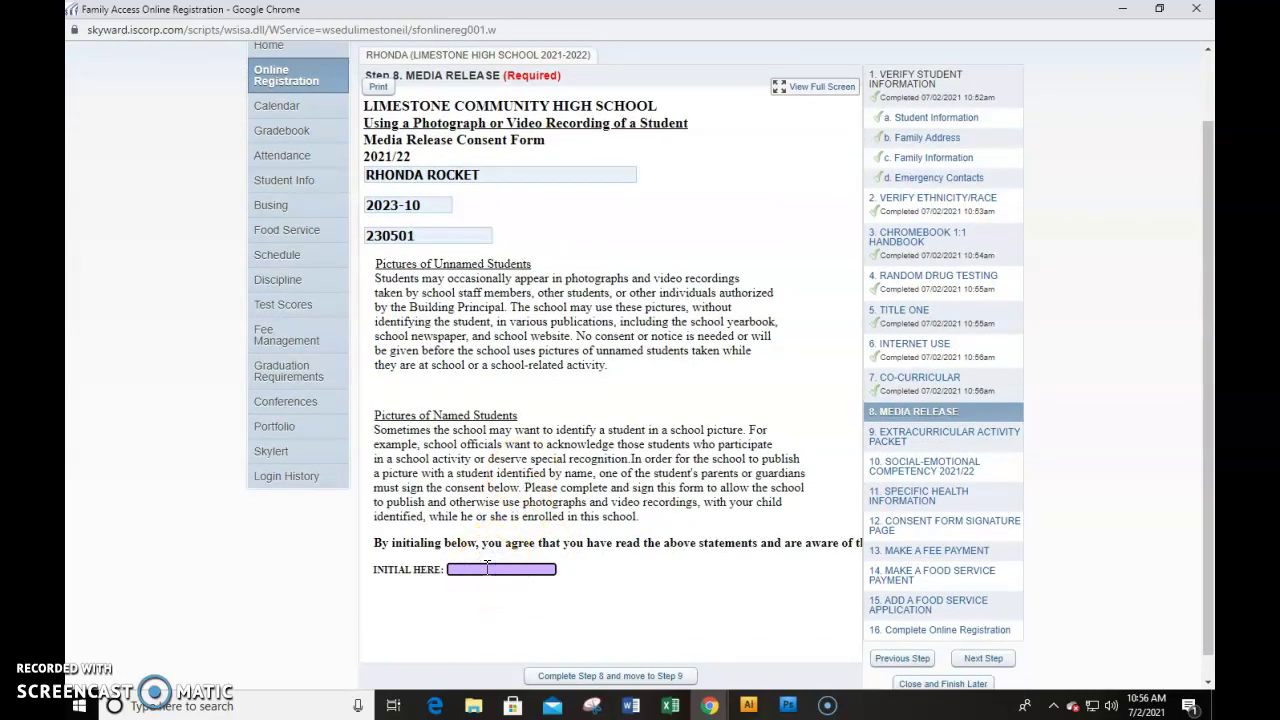
click(590, 674)
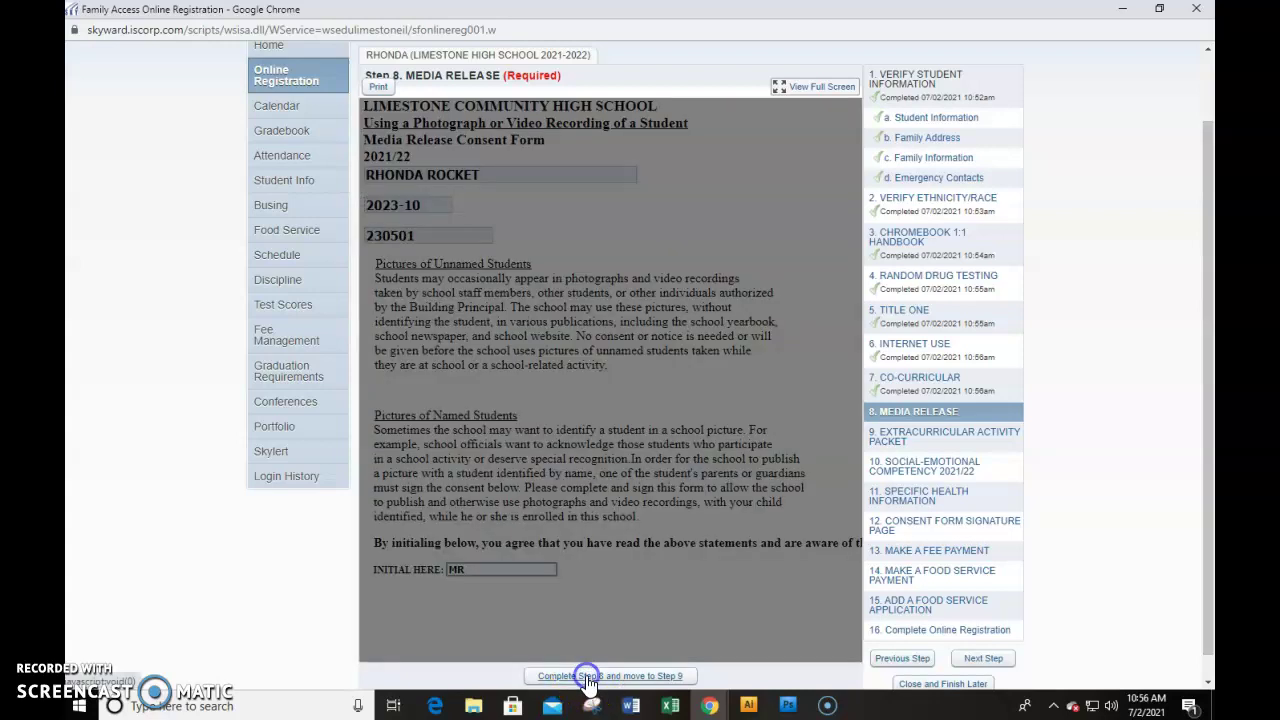
click(578, 562)
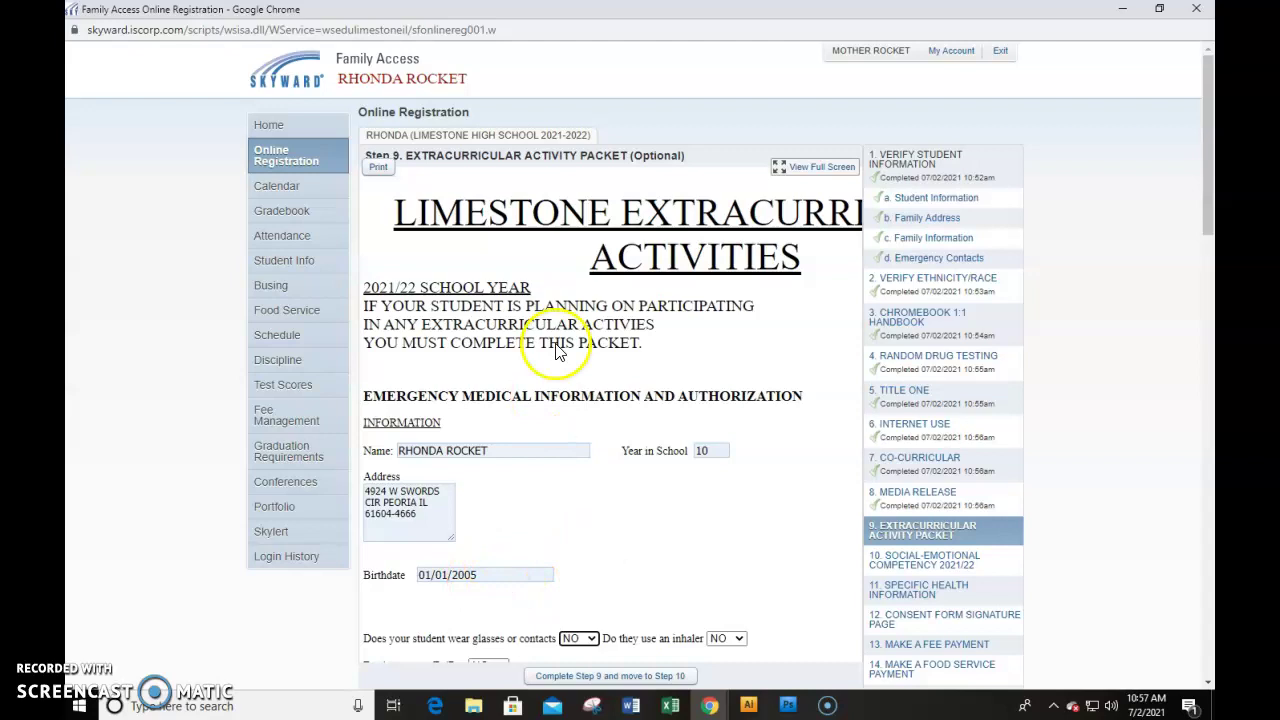
View the Step 9 Extracurricular Activities packet full screen, then exit full screen
scroll(557, 342, down, 1)
scroll(555, 340, down, 2)
scroll(530, 290, up, 3)
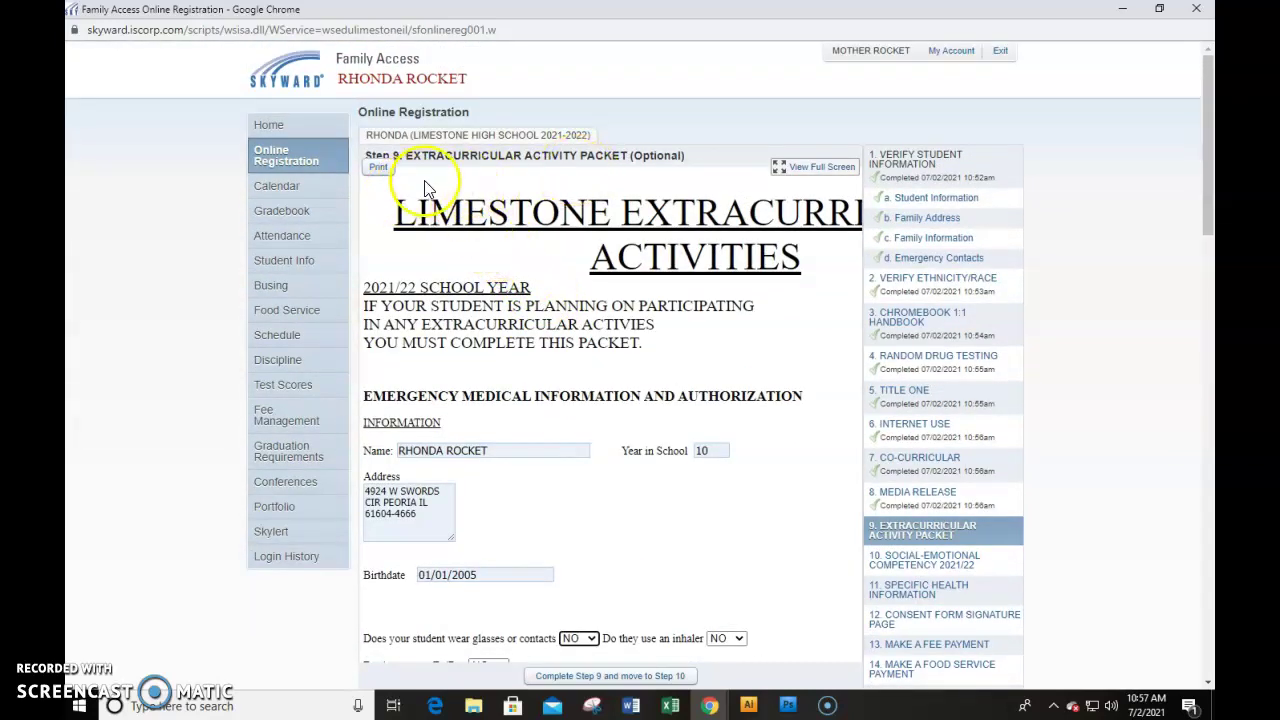
click(808, 165)
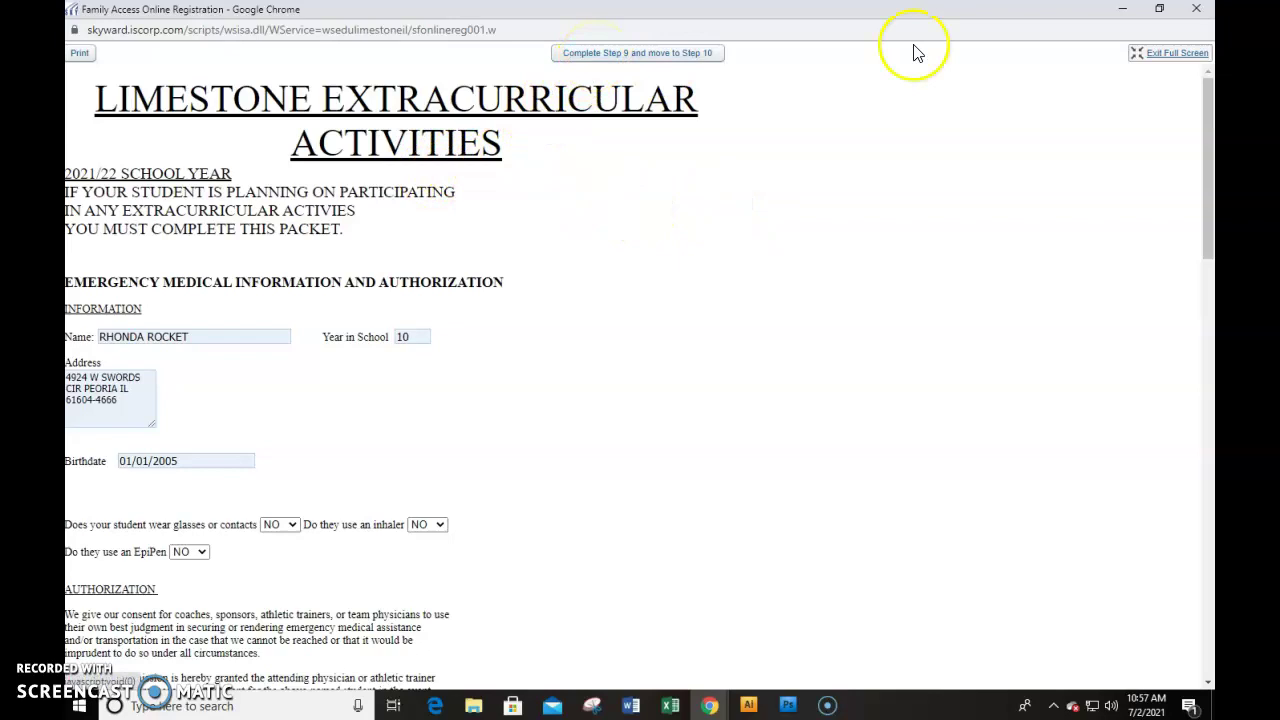
click(1180, 54)
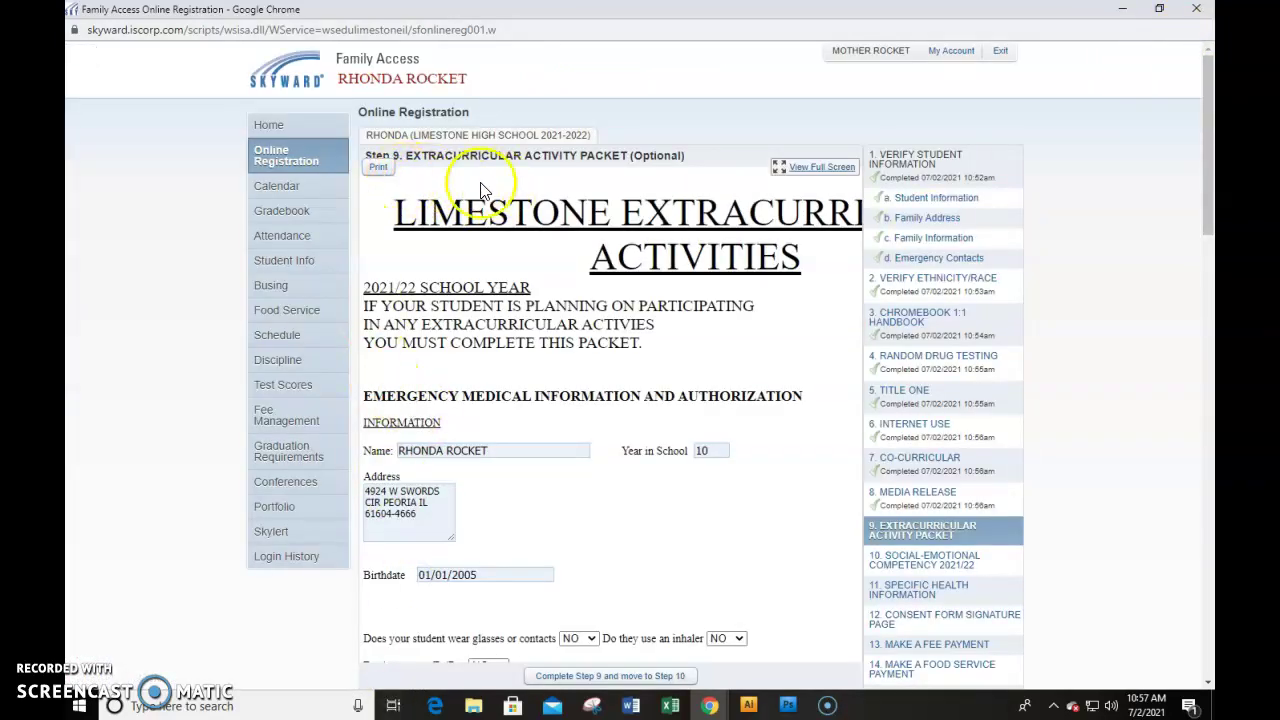
Complete Step 9, then answer YES to social-emotional questions 1 through 8
click(591, 680)
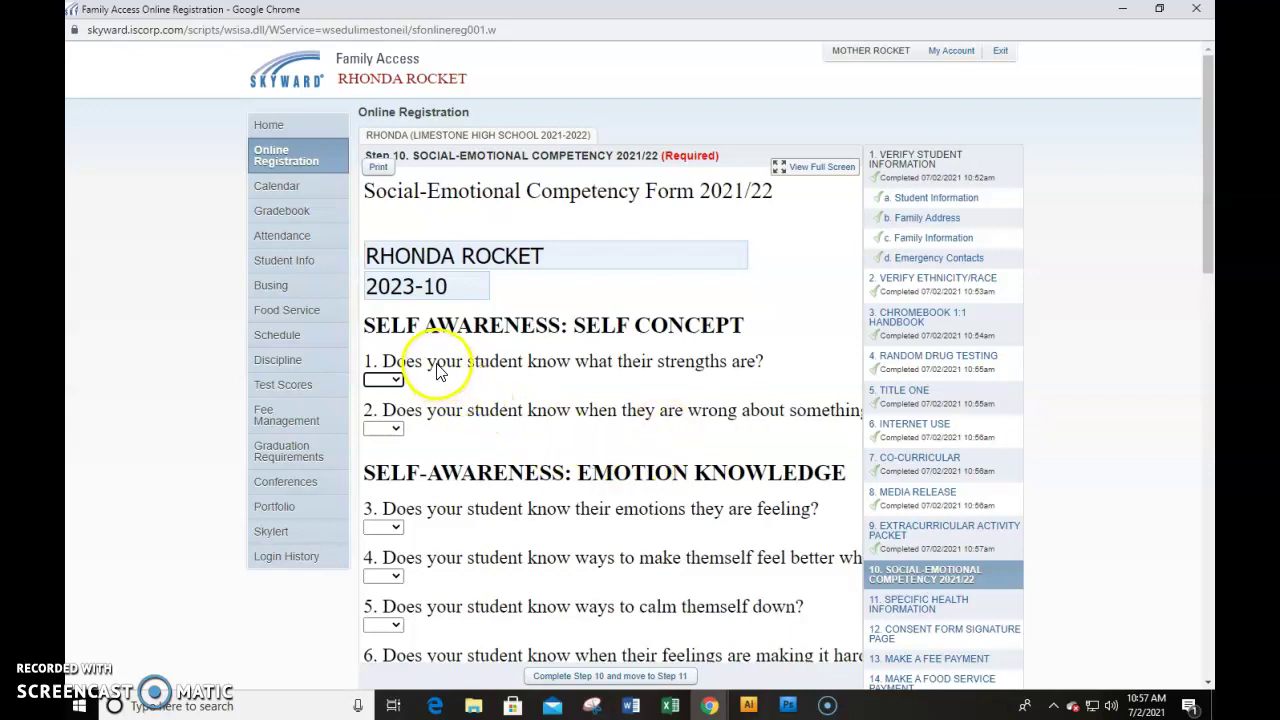
scroll(405, 445, down, 3)
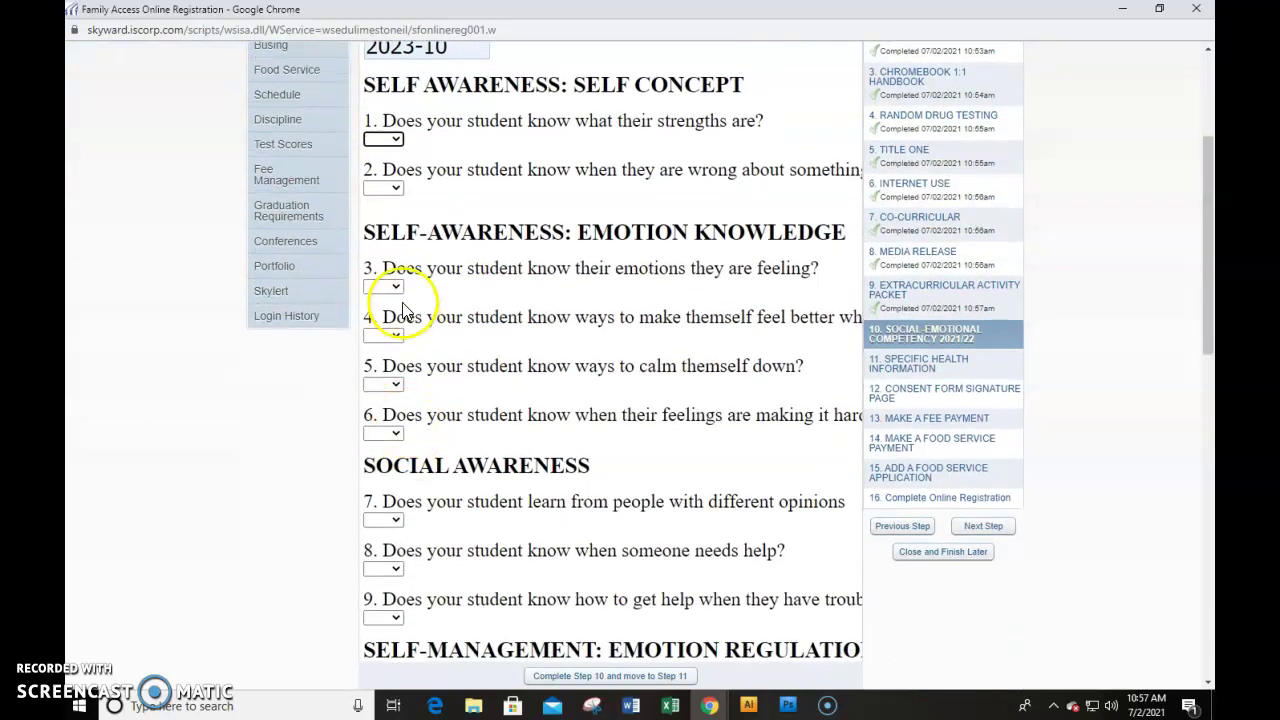
click(383, 139)
click(392, 166)
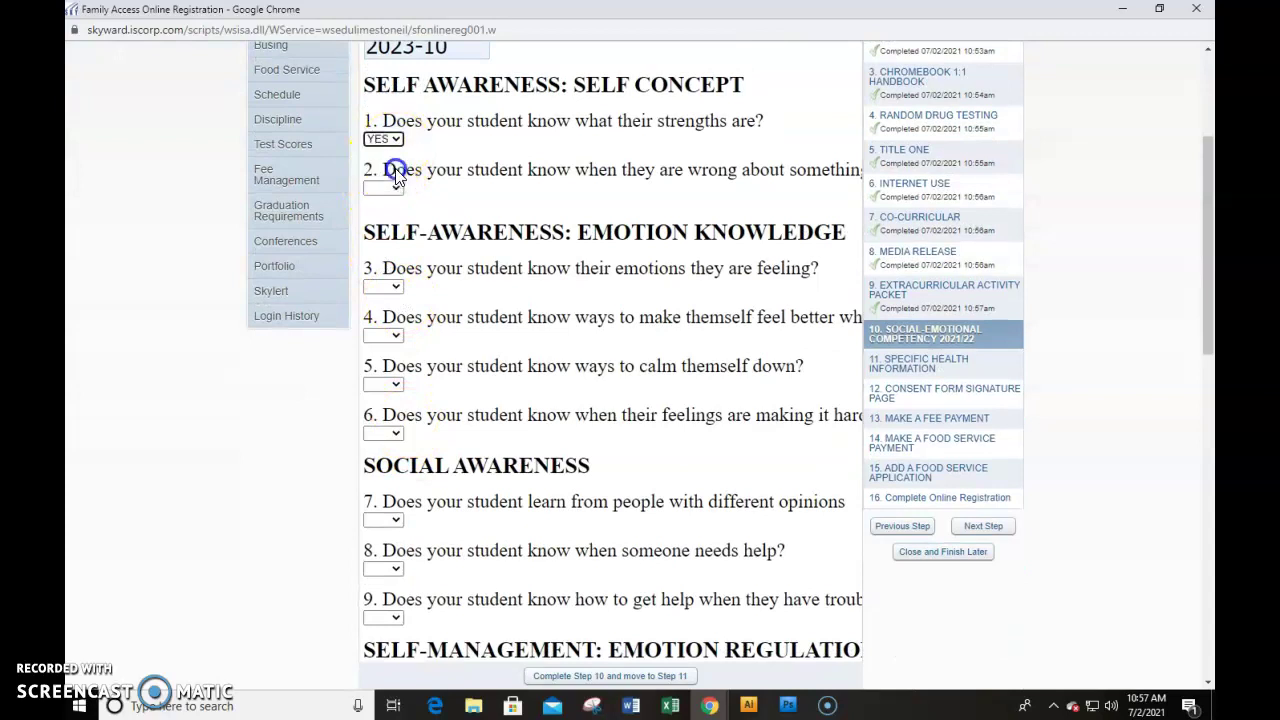
click(398, 190)
click(393, 286)
click(391, 335)
click(394, 357)
click(390, 387)
click(385, 412)
click(393, 433)
click(377, 461)
click(390, 520)
click(390, 549)
click(391, 569)
click(391, 594)
Answer YES to social-emotional questions 9 through 16
scroll(408, 548, down, 1)
scroll(408, 548, down, 1)
click(382, 457)
click(385, 484)
click(388, 564)
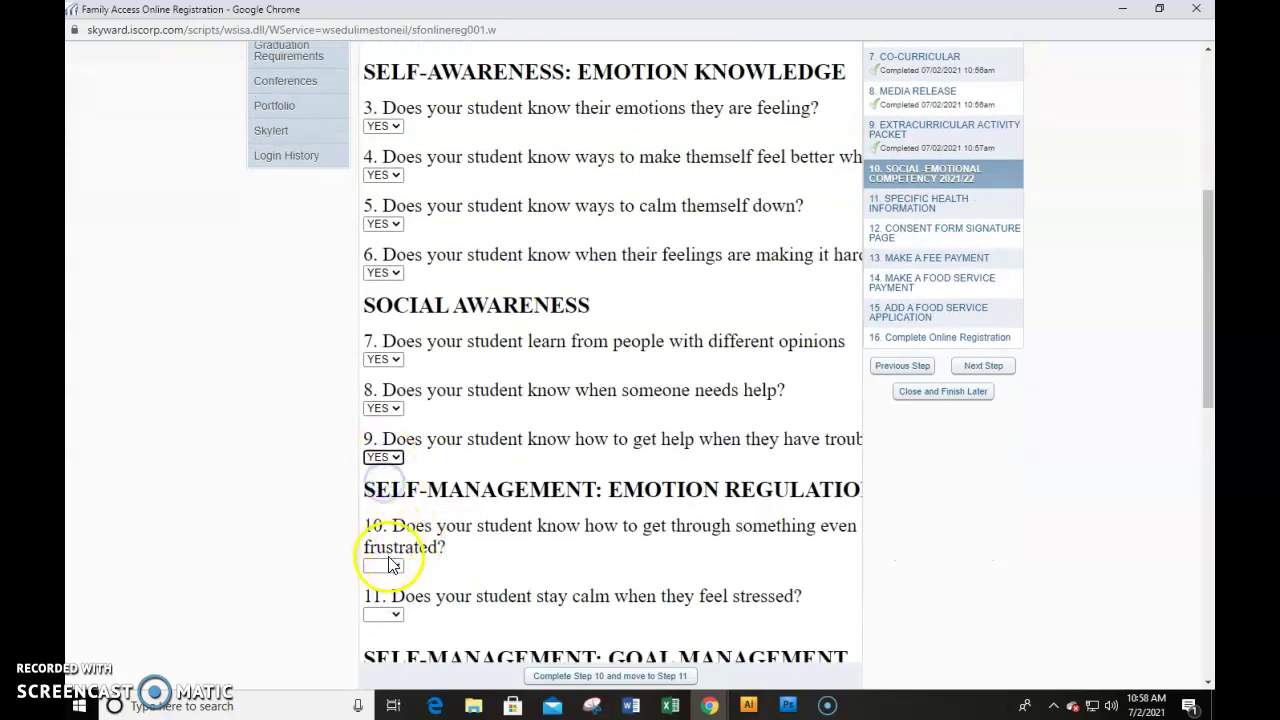
click(389, 584)
click(386, 615)
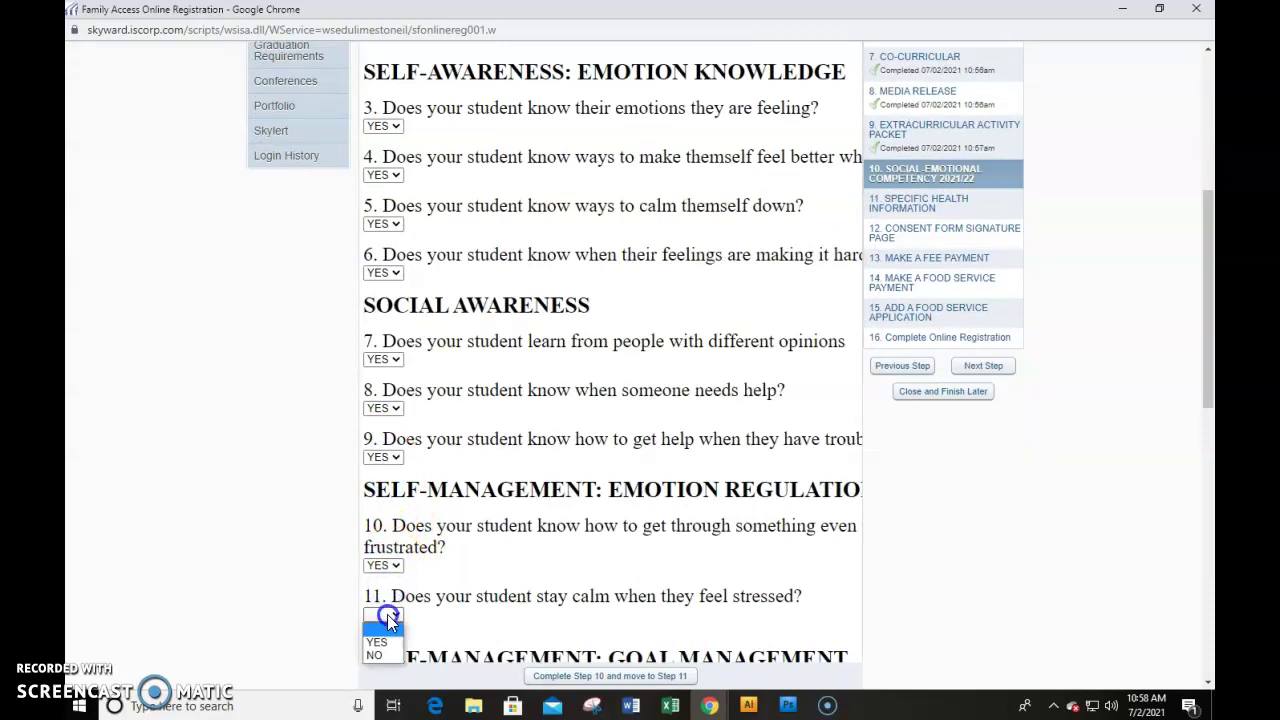
click(387, 645)
scroll(530, 440, down, 4)
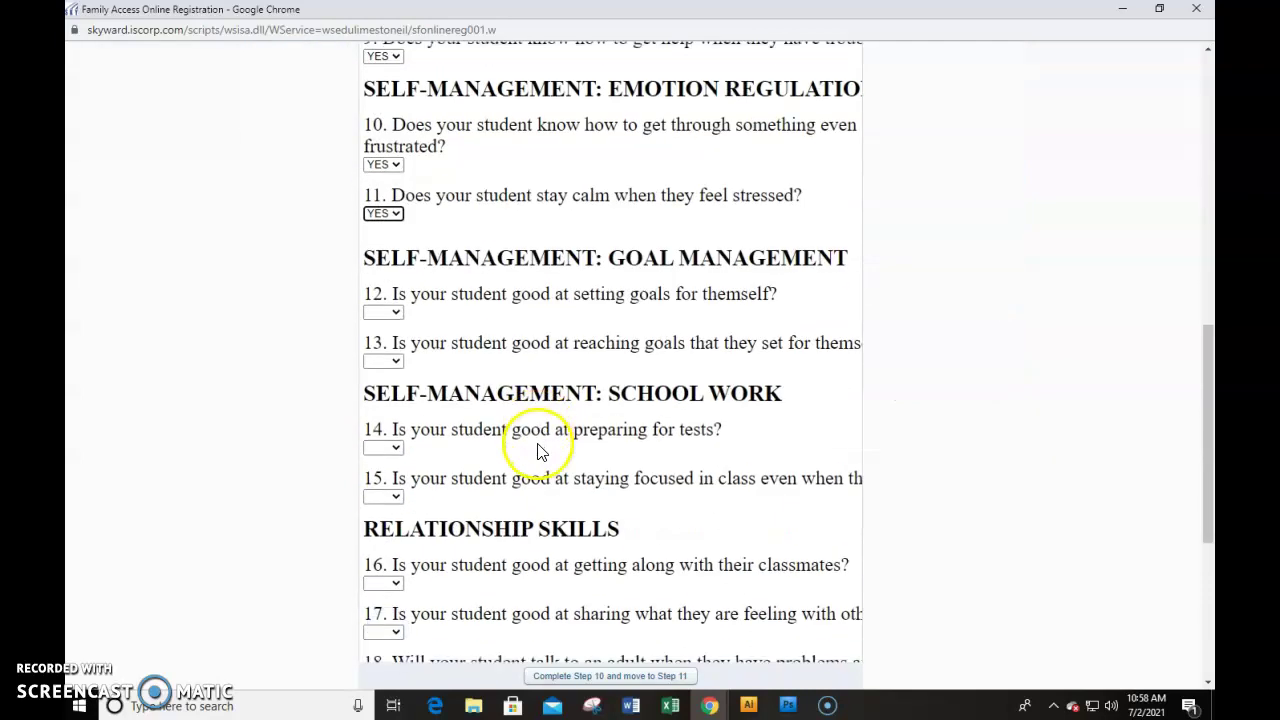
click(394, 316)
click(389, 340)
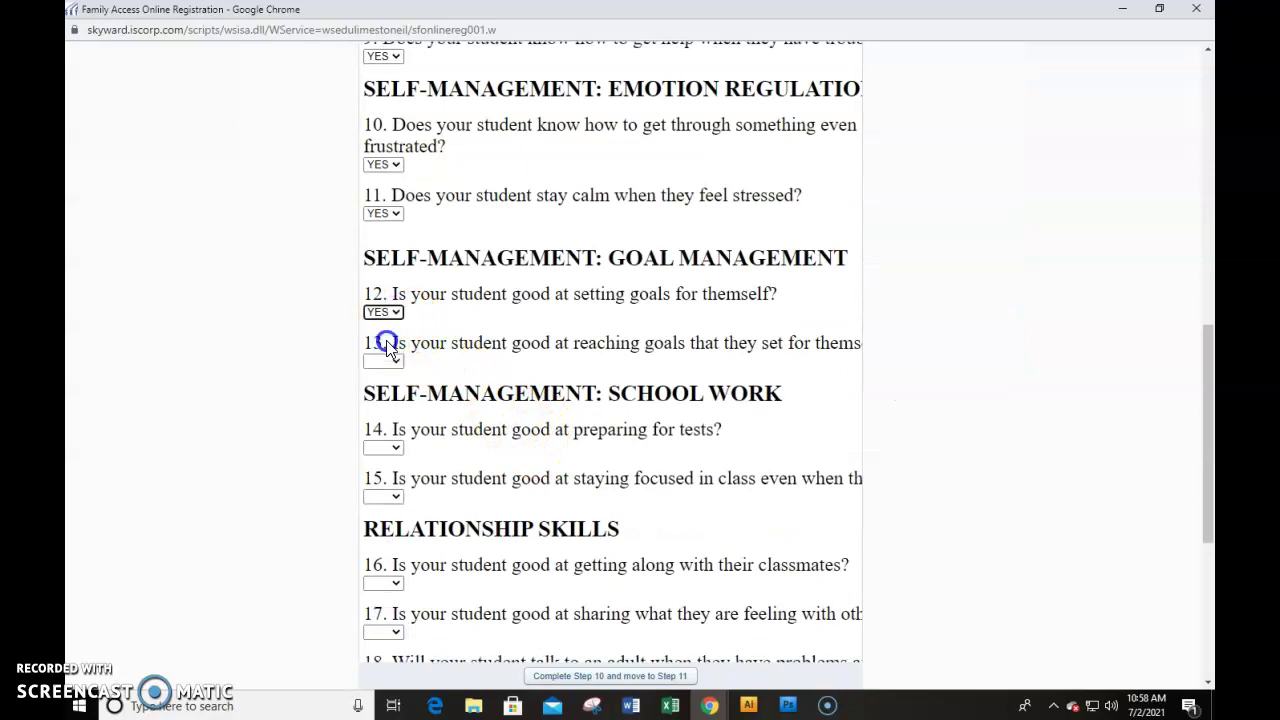
click(388, 364)
click(393, 447)
click(390, 467)
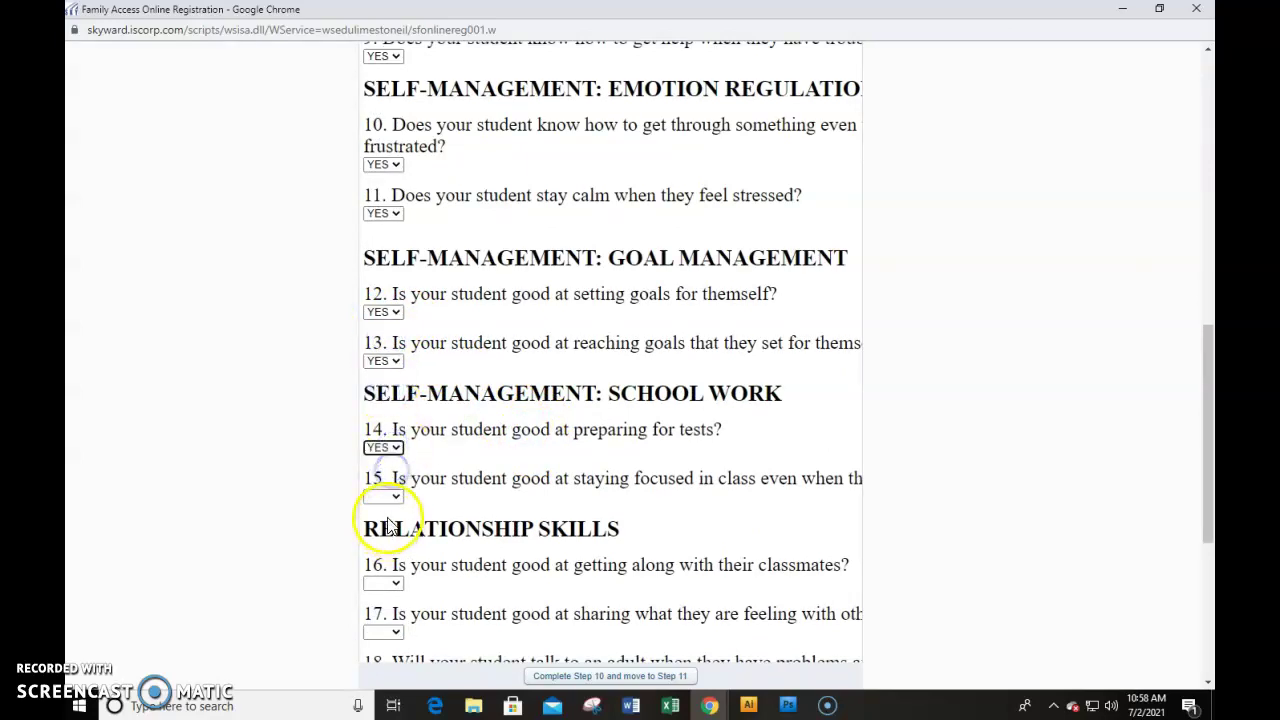
click(383, 496)
click(384, 520)
click(389, 585)
click(383, 606)
Answer YES to questions 17 through 20 and complete Step 10
scroll(406, 577, down, 2)
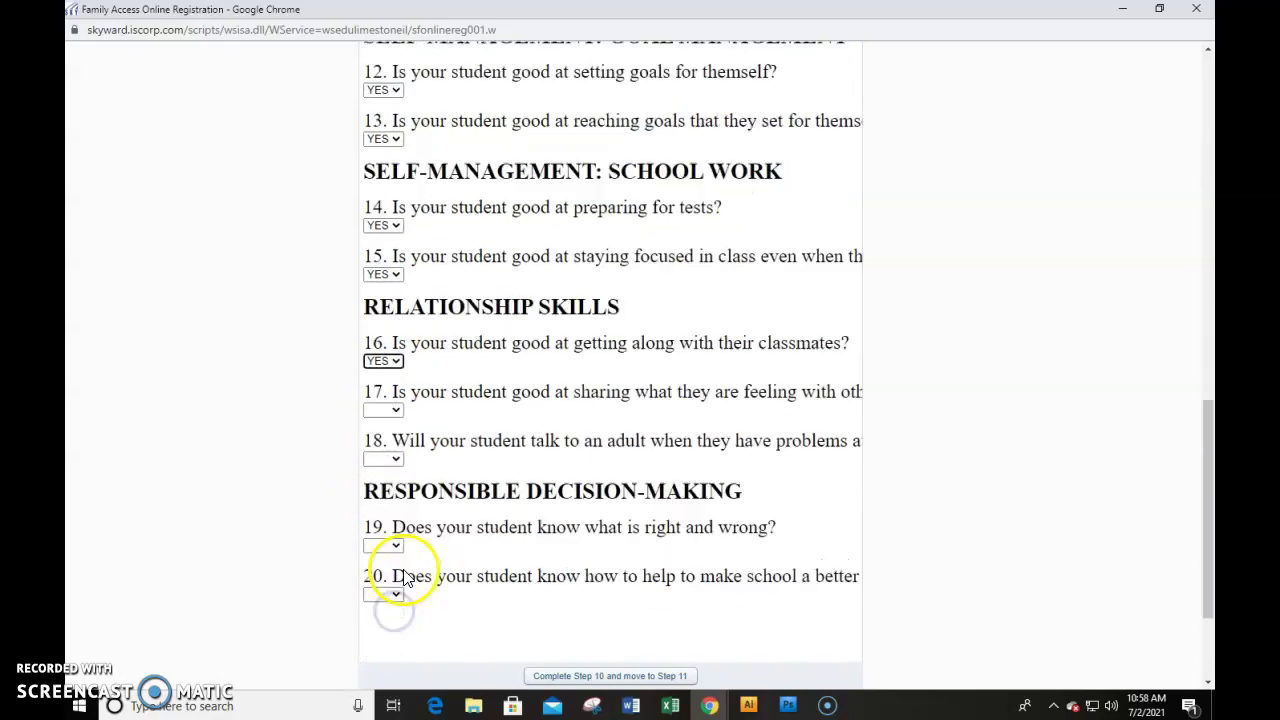
click(379, 392)
click(377, 414)
click(377, 395)
click(378, 421)
click(381, 441)
click(382, 469)
click(383, 527)
click(383, 556)
click(385, 576)
click(383, 603)
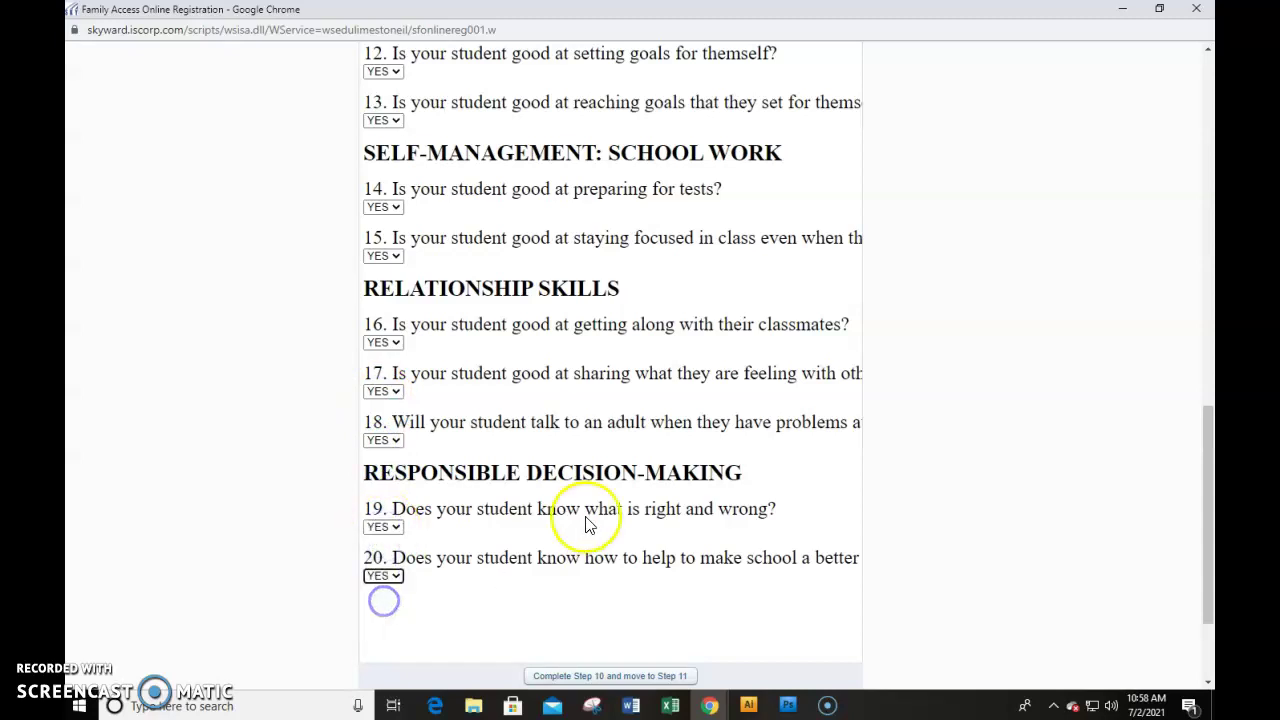
click(574, 676)
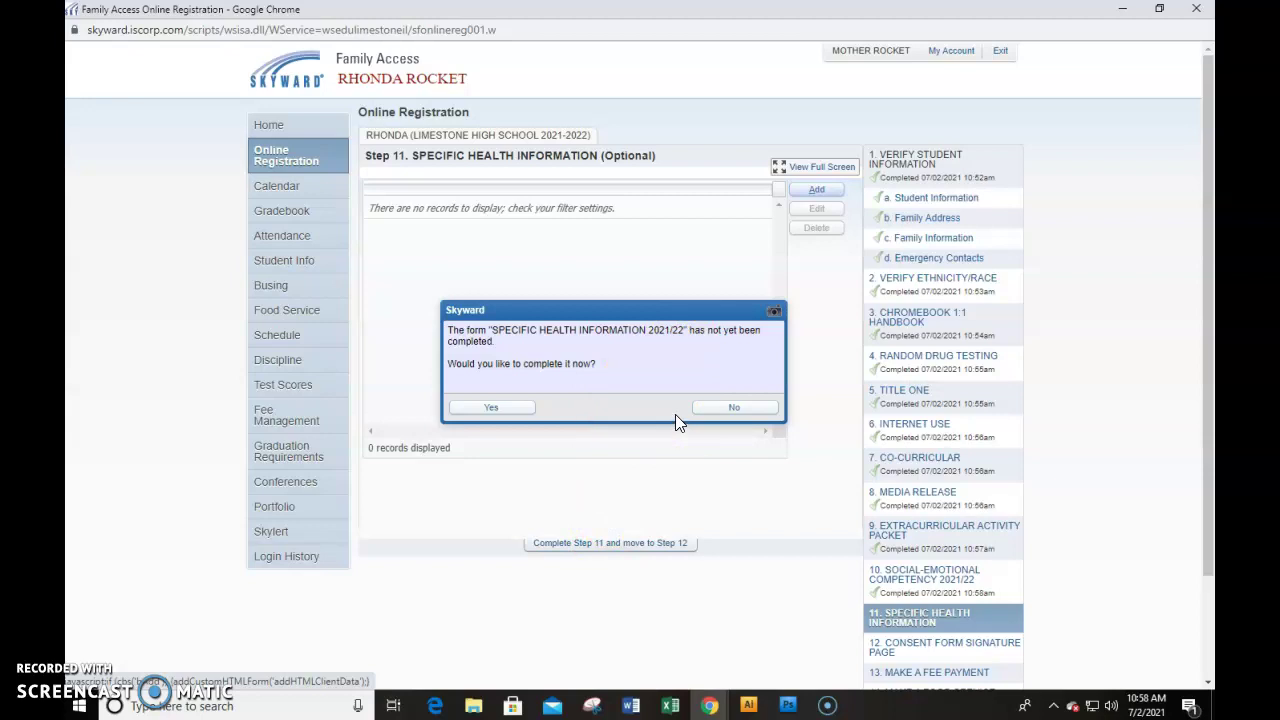
Decline the health form prompt and complete Step 11 without health records
click(491, 414)
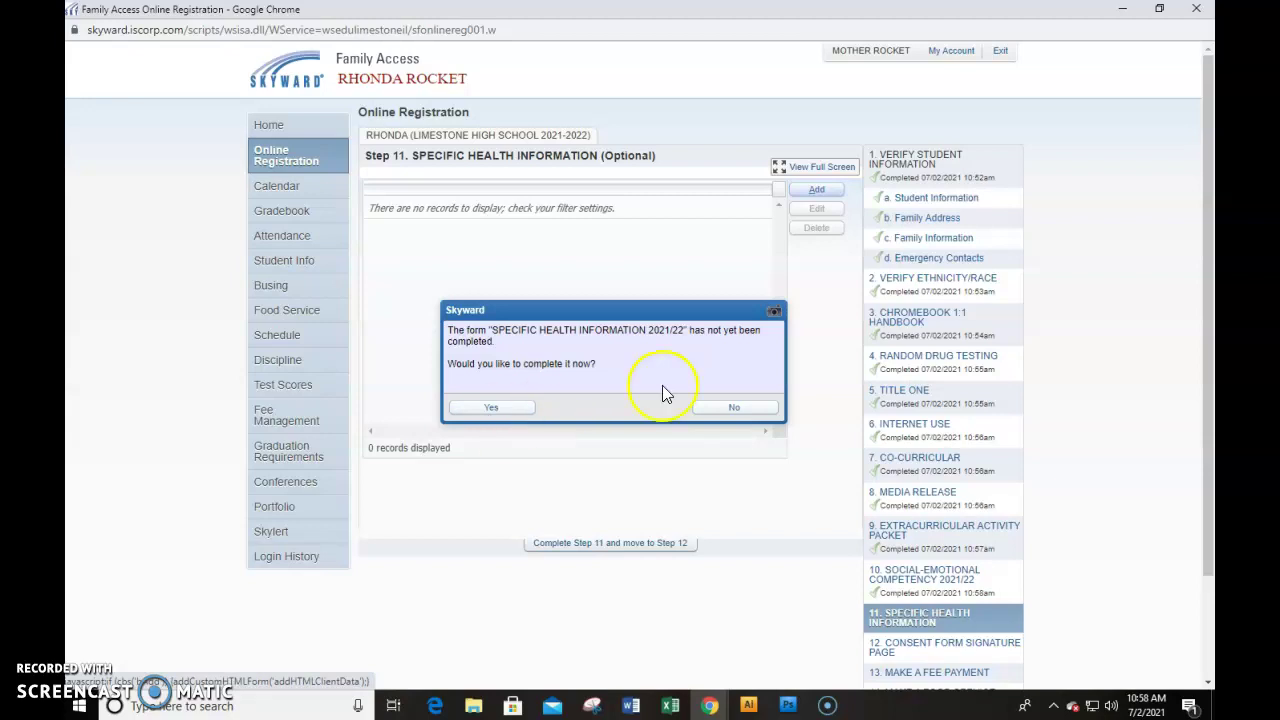
click(733, 408)
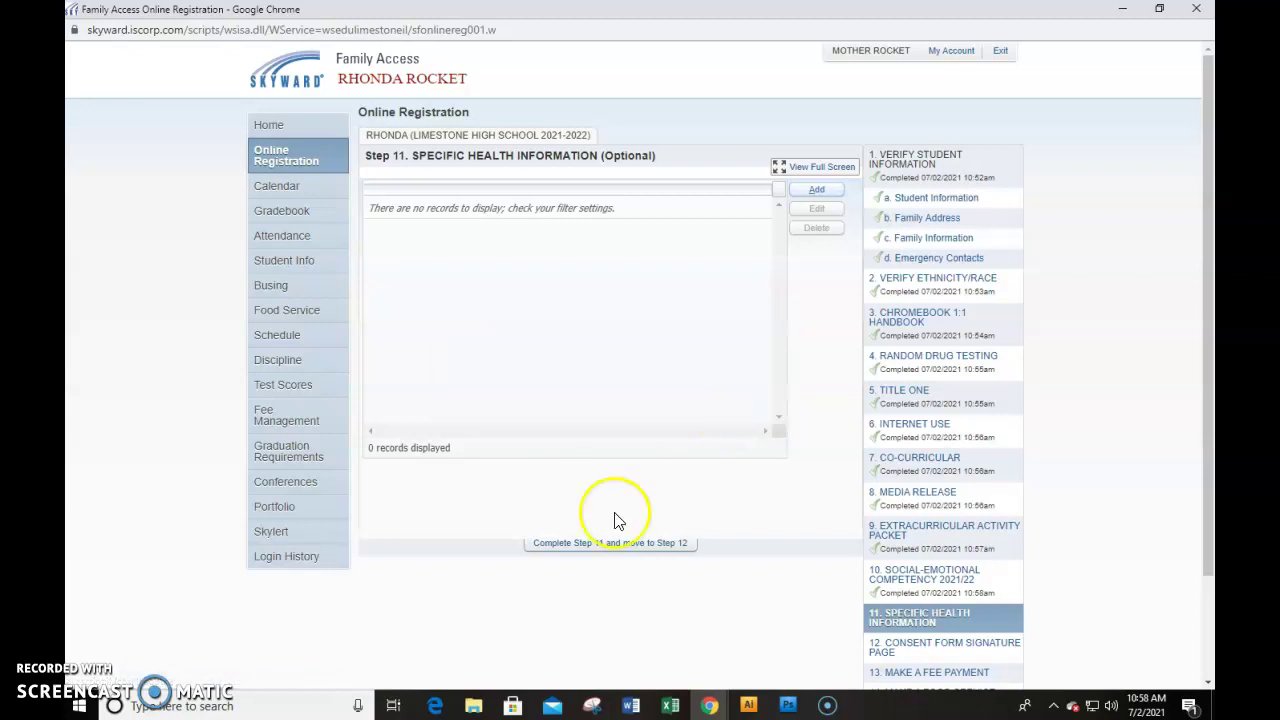
click(575, 545)
click(575, 545)
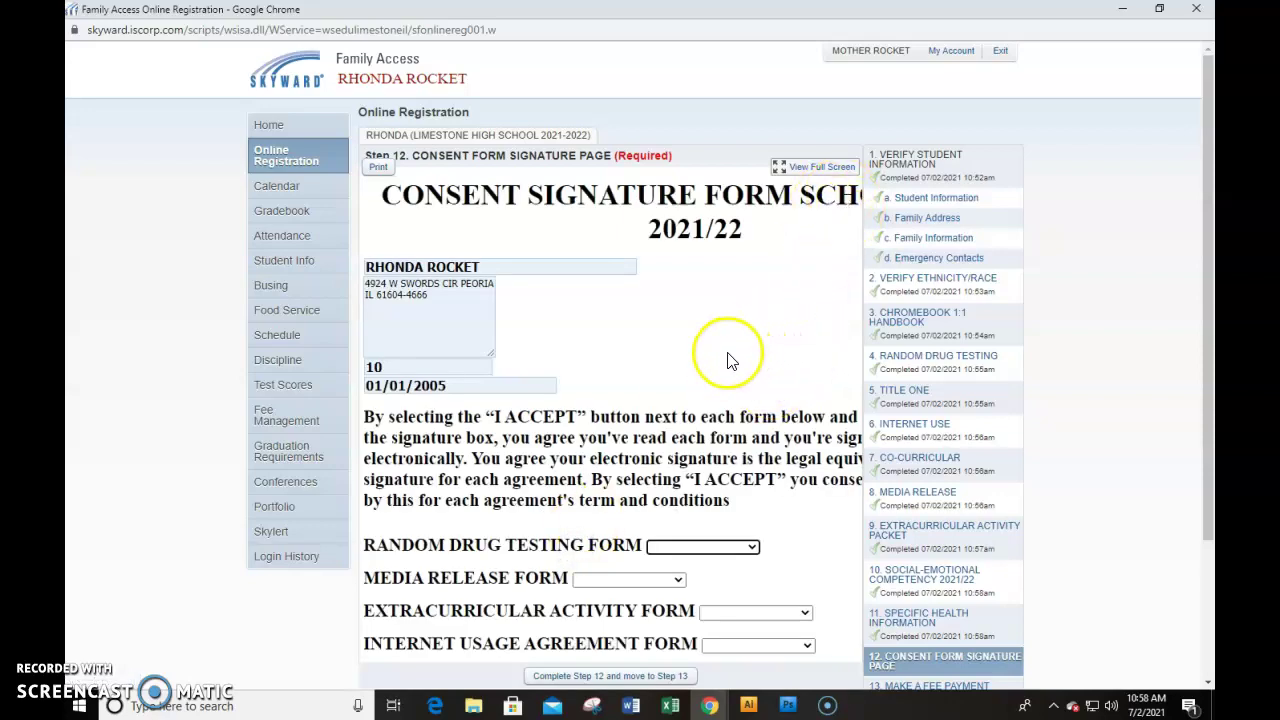
Set Random Drug Testing, Media Release and Extracurricular Activity forms to I ACCEPT
scroll(650, 400, down, 2)
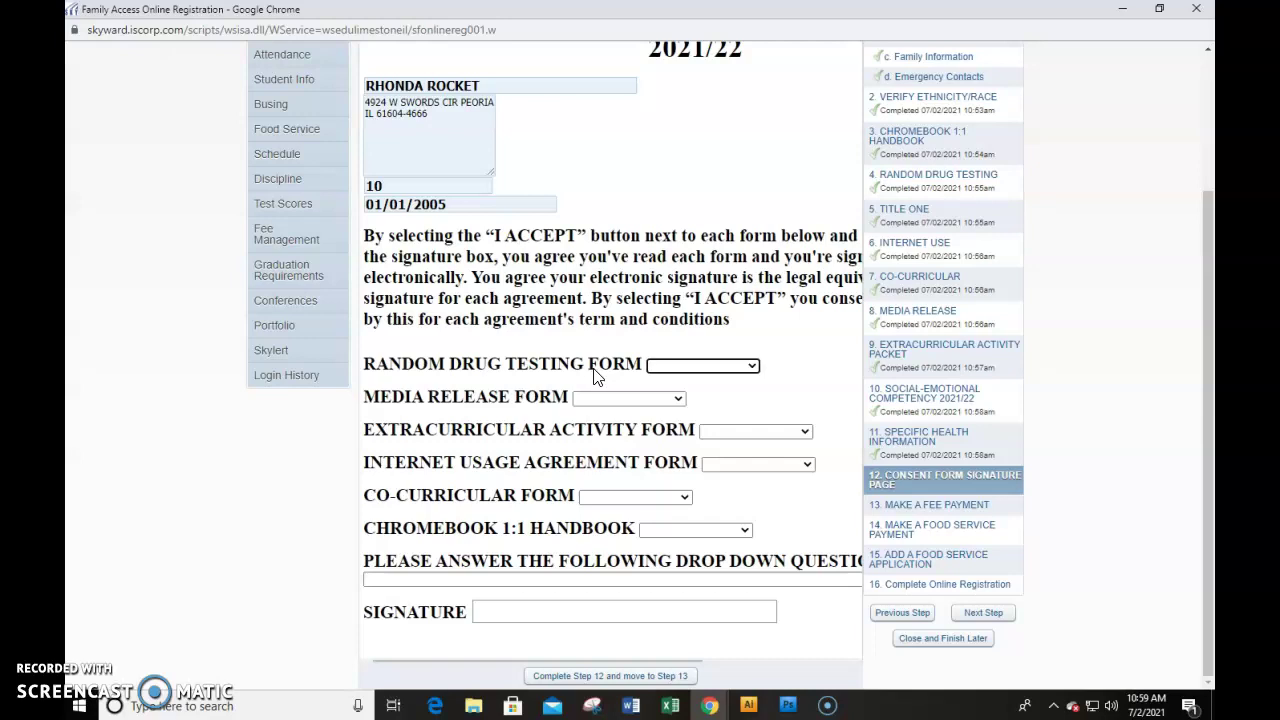
click(659, 366)
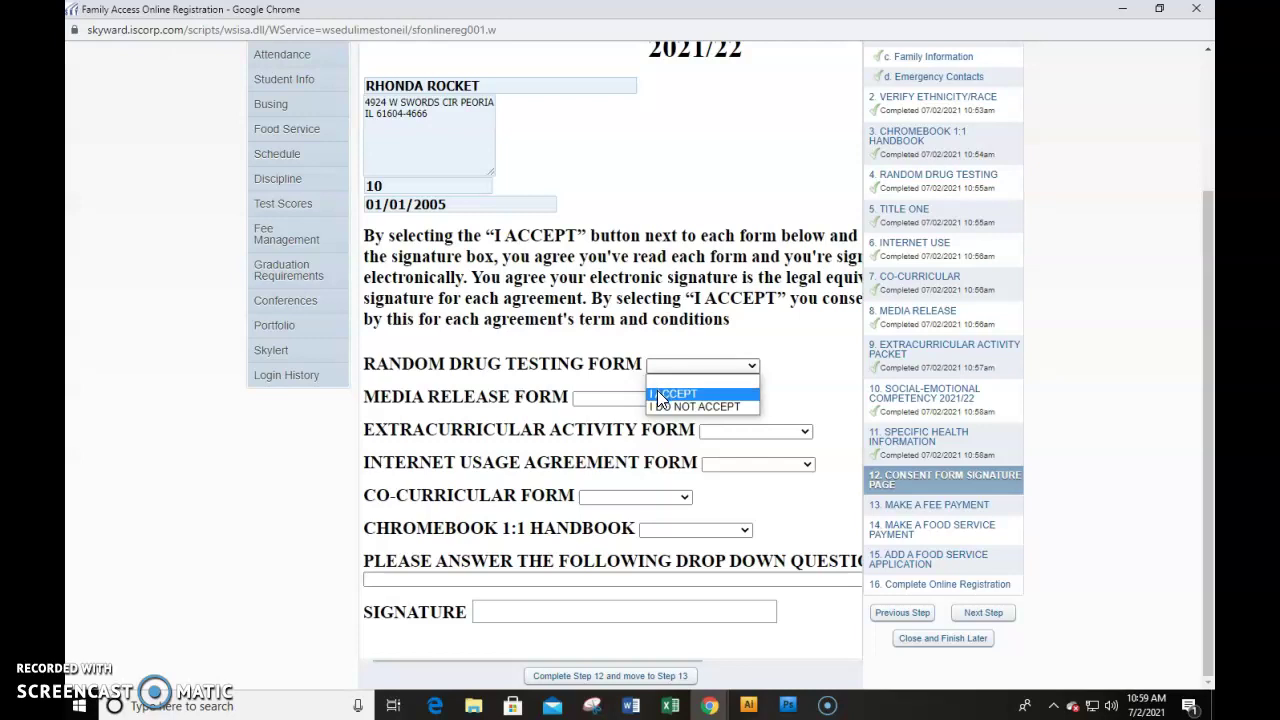
click(658, 393)
click(606, 399)
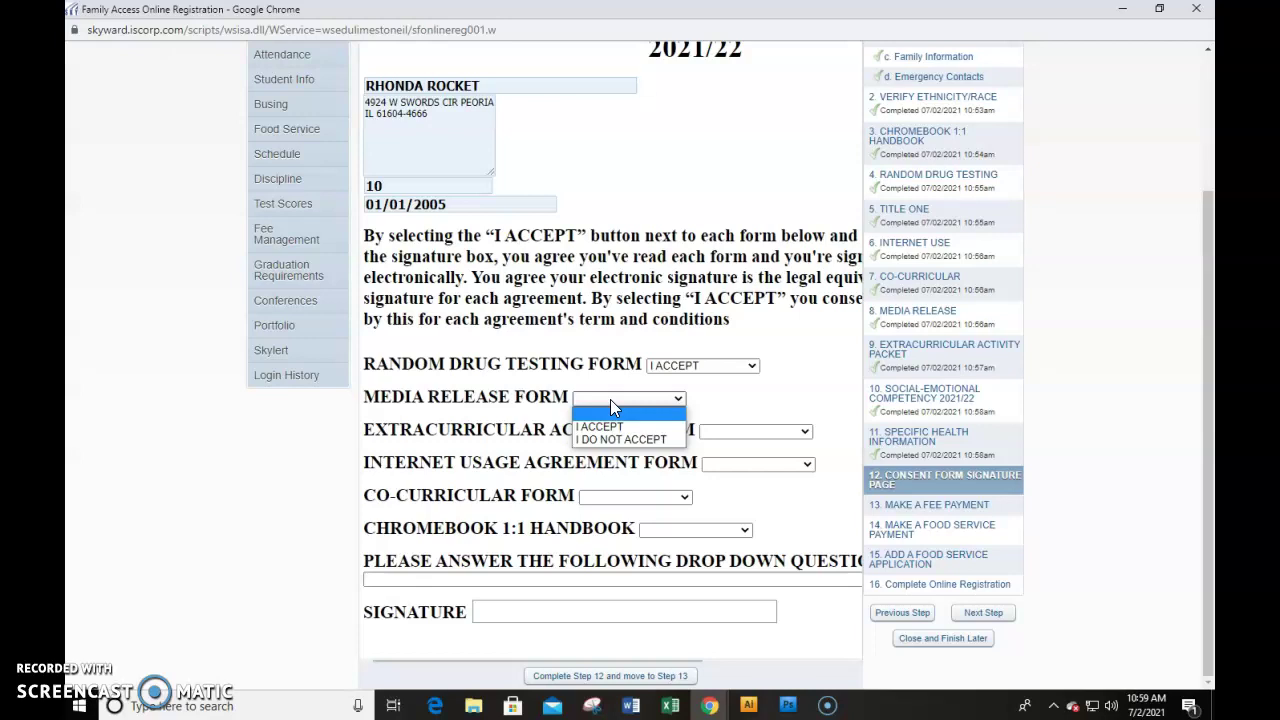
click(611, 427)
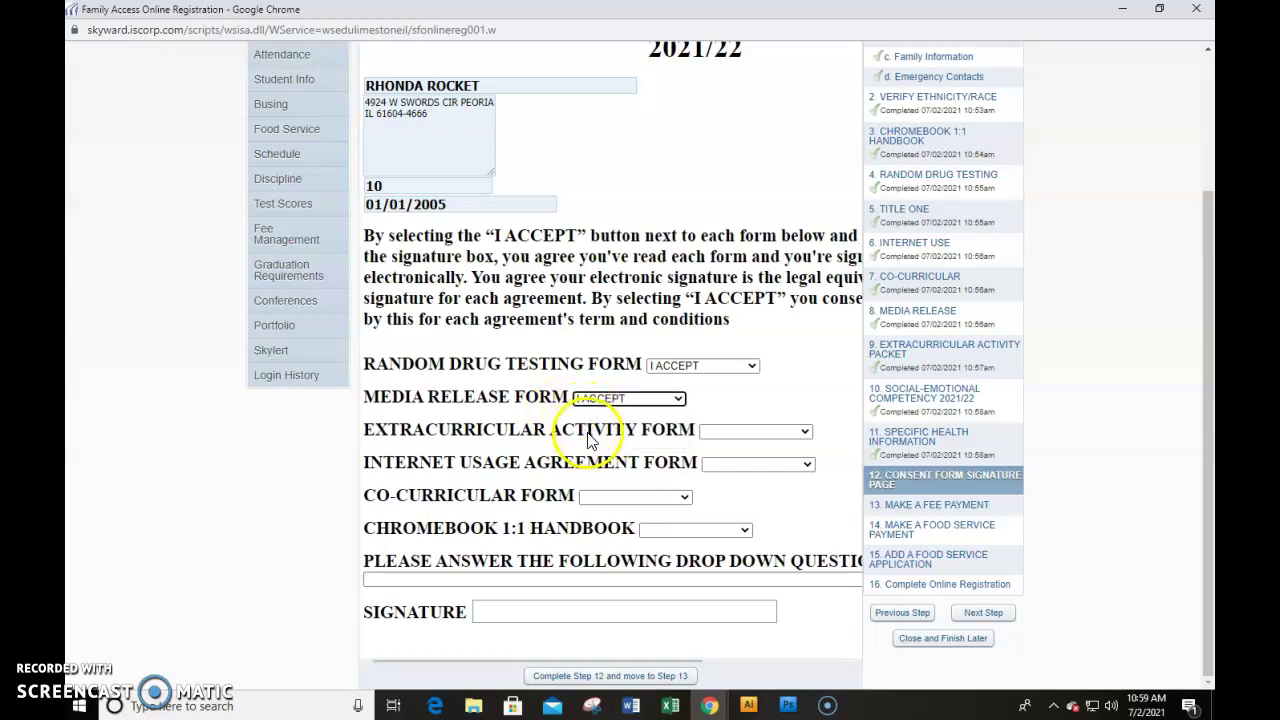
click(722, 433)
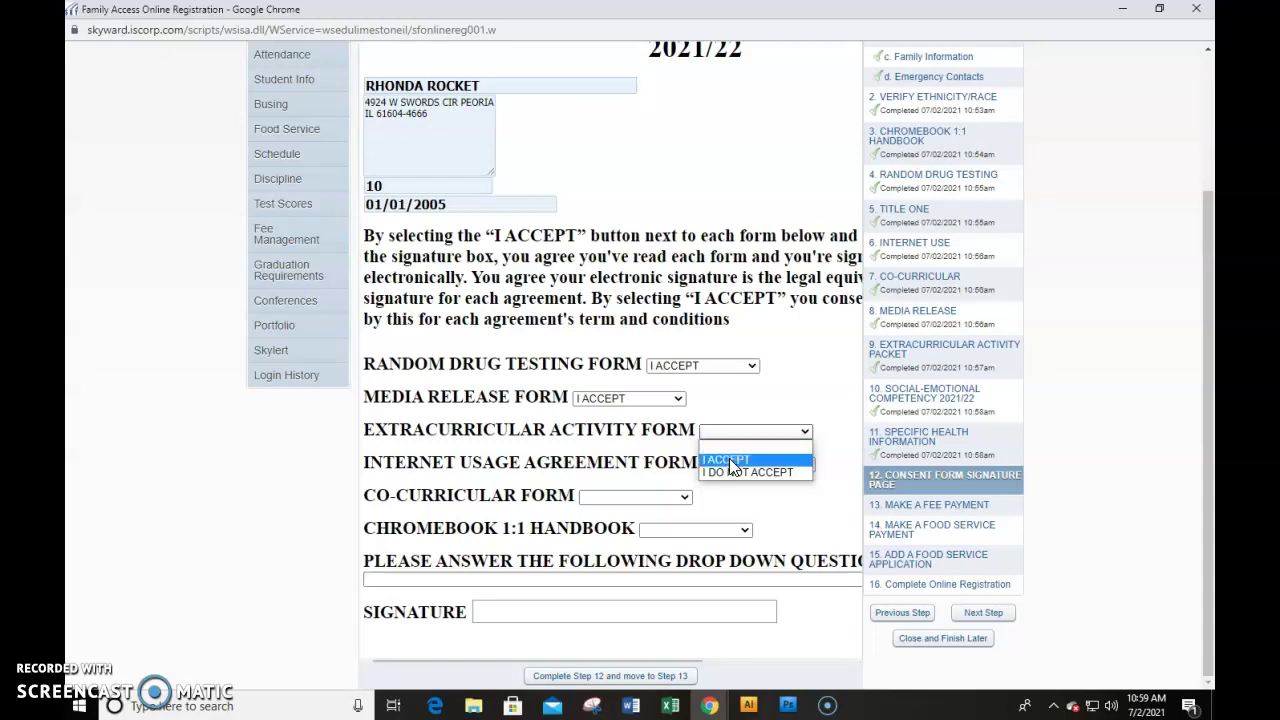
click(729, 458)
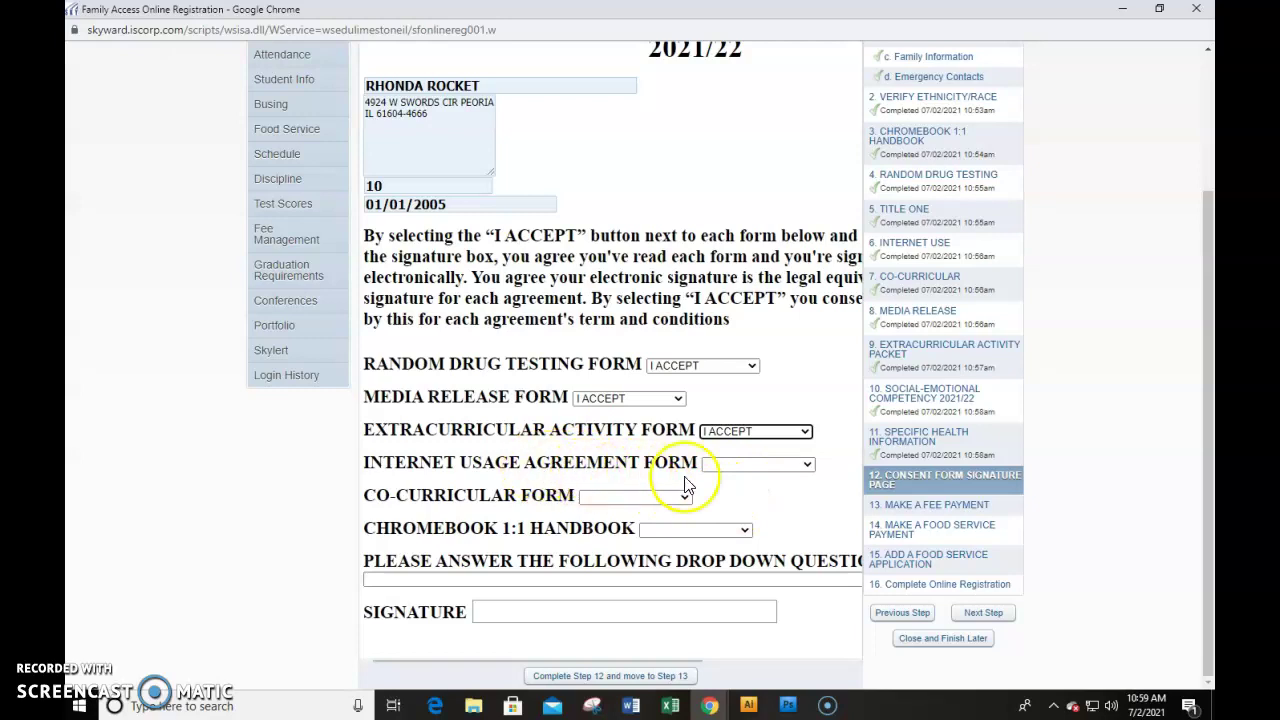
Set Internet Usage, Co-Curricular and Chromebook 1:1 Handbook forms to I ACCEPT
click(723, 466)
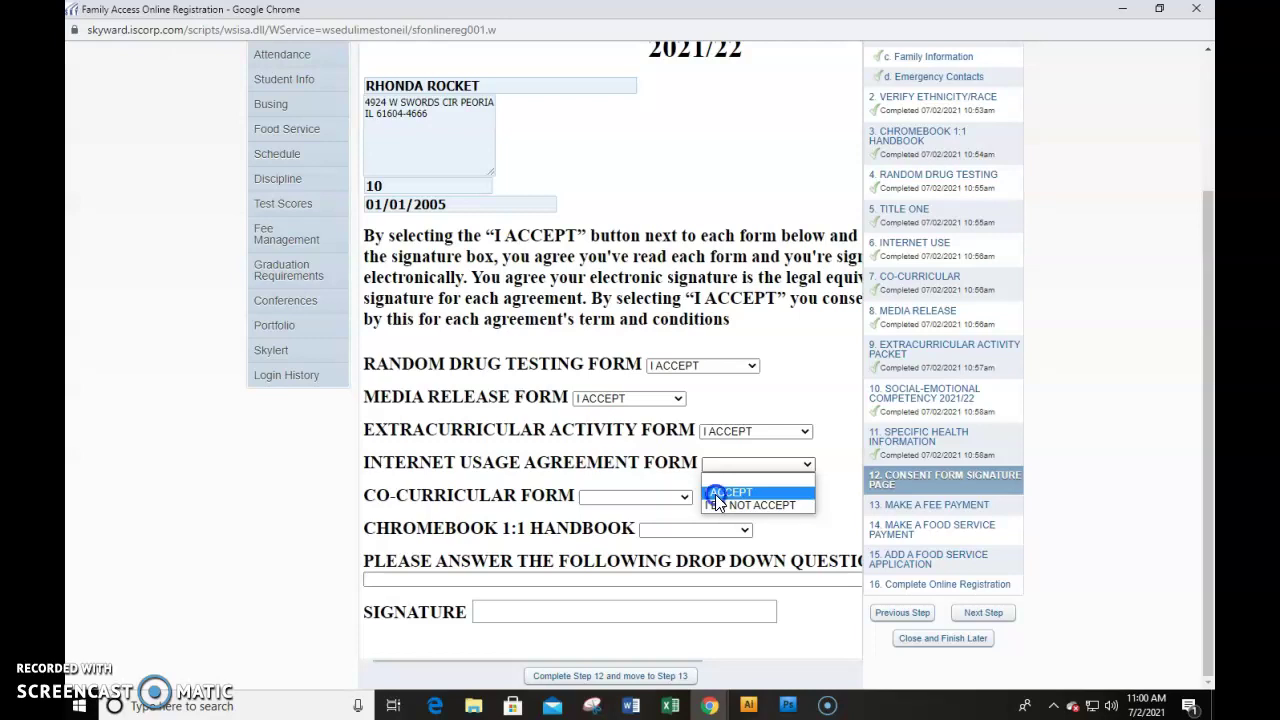
click(715, 494)
click(598, 501)
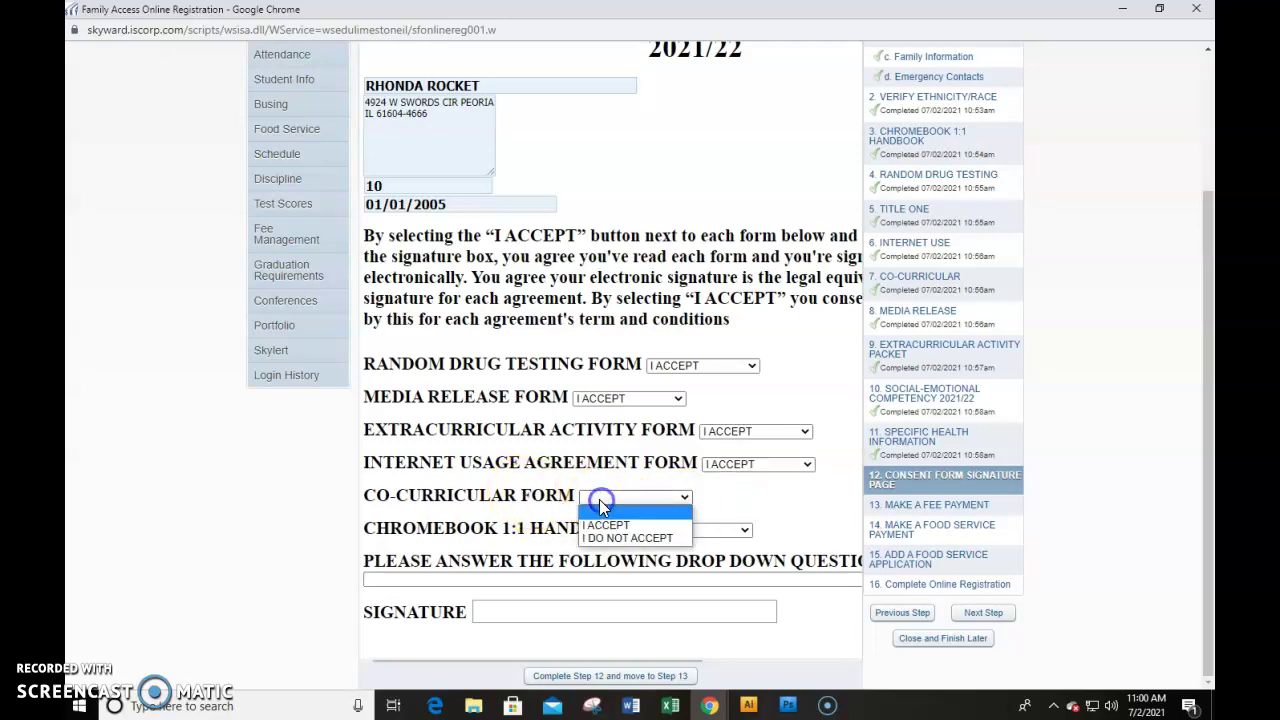
click(600, 522)
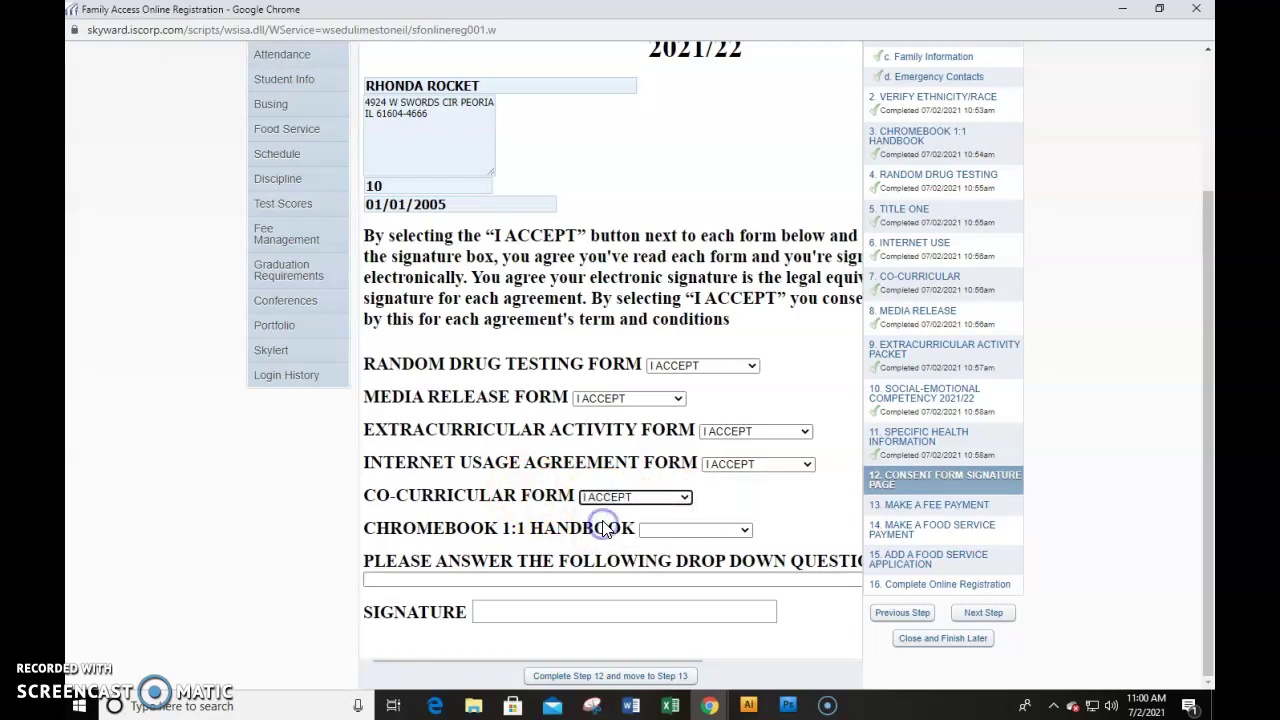
click(659, 534)
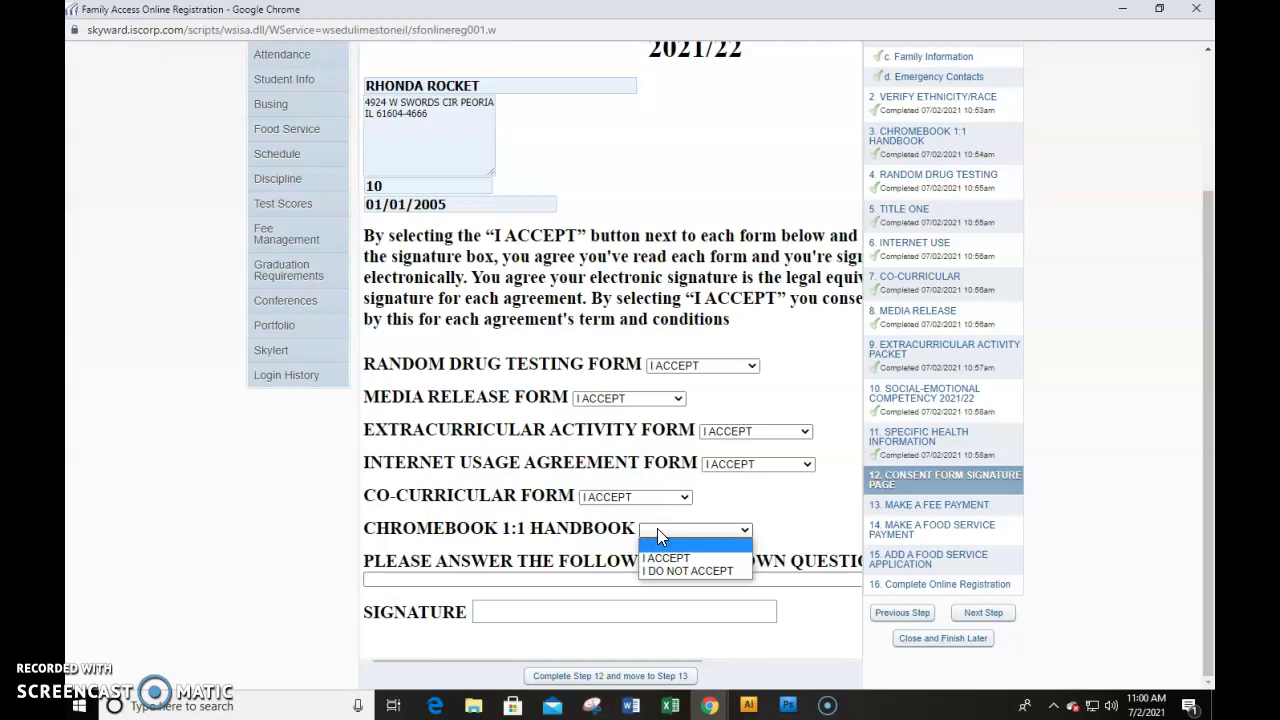
click(654, 558)
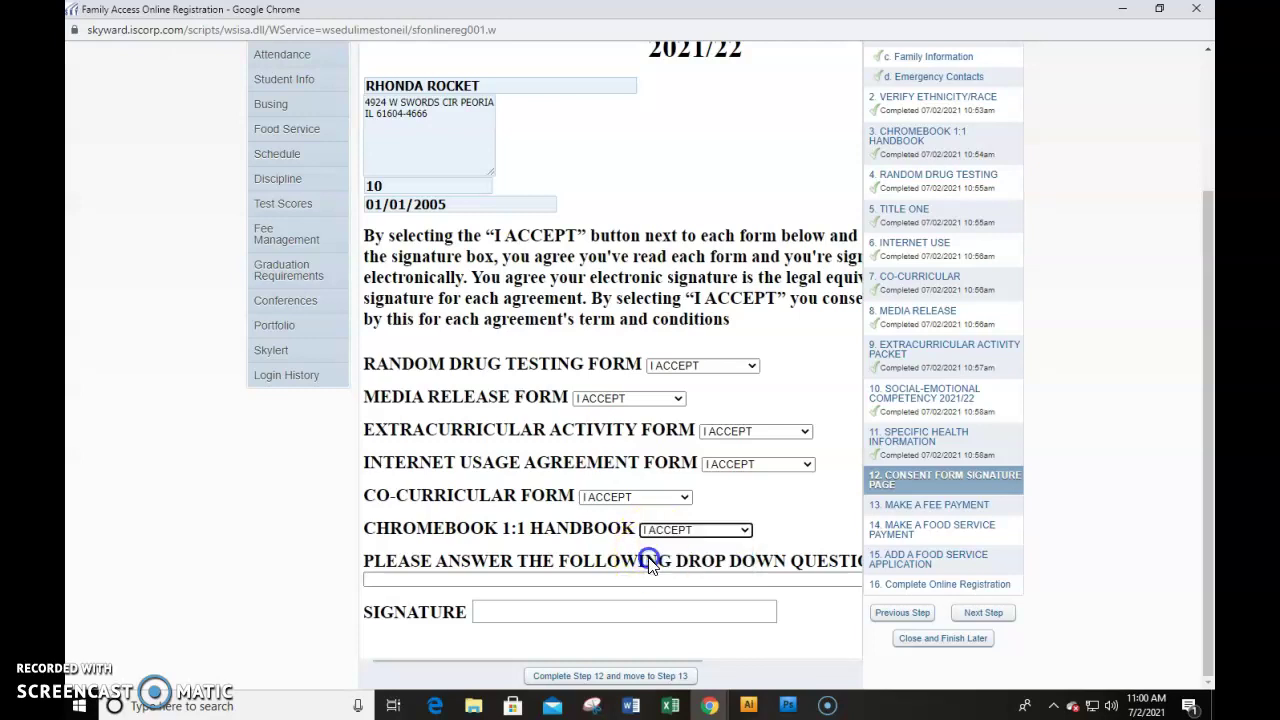
click(637, 582)
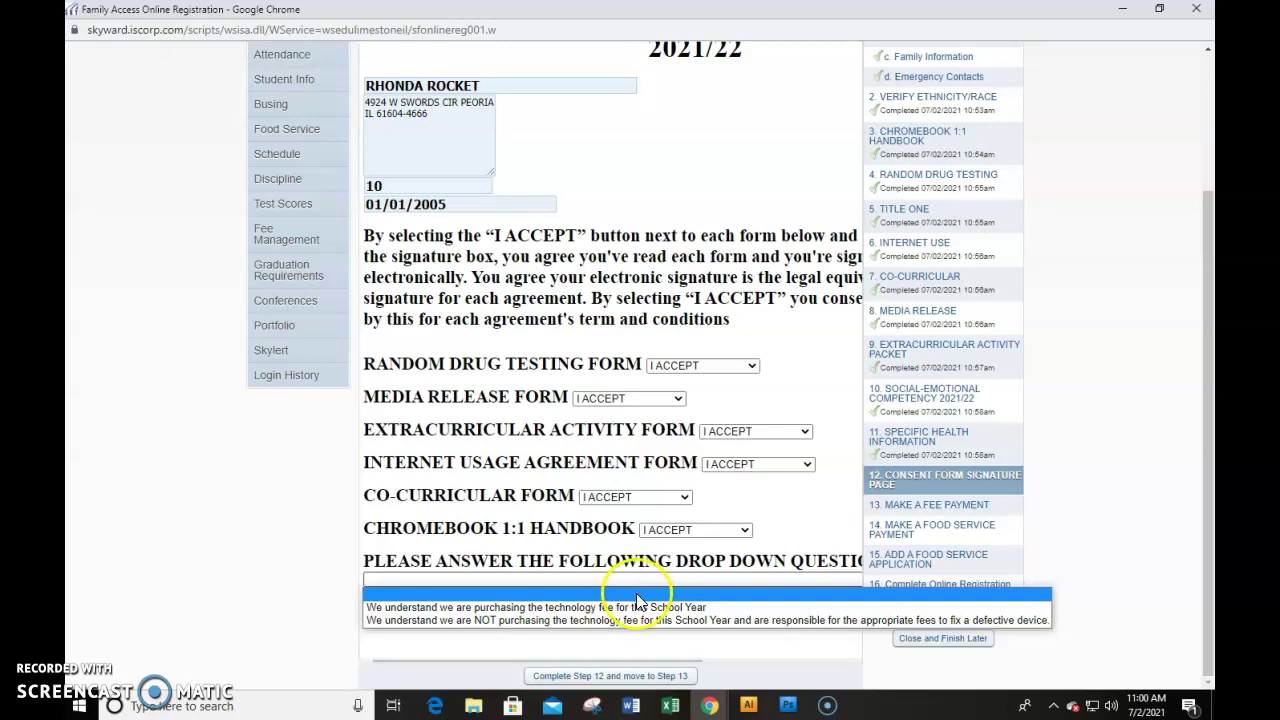
Choose purchasing the technology fee, sign with the guardian's name, and complete Step 12
click(640, 607)
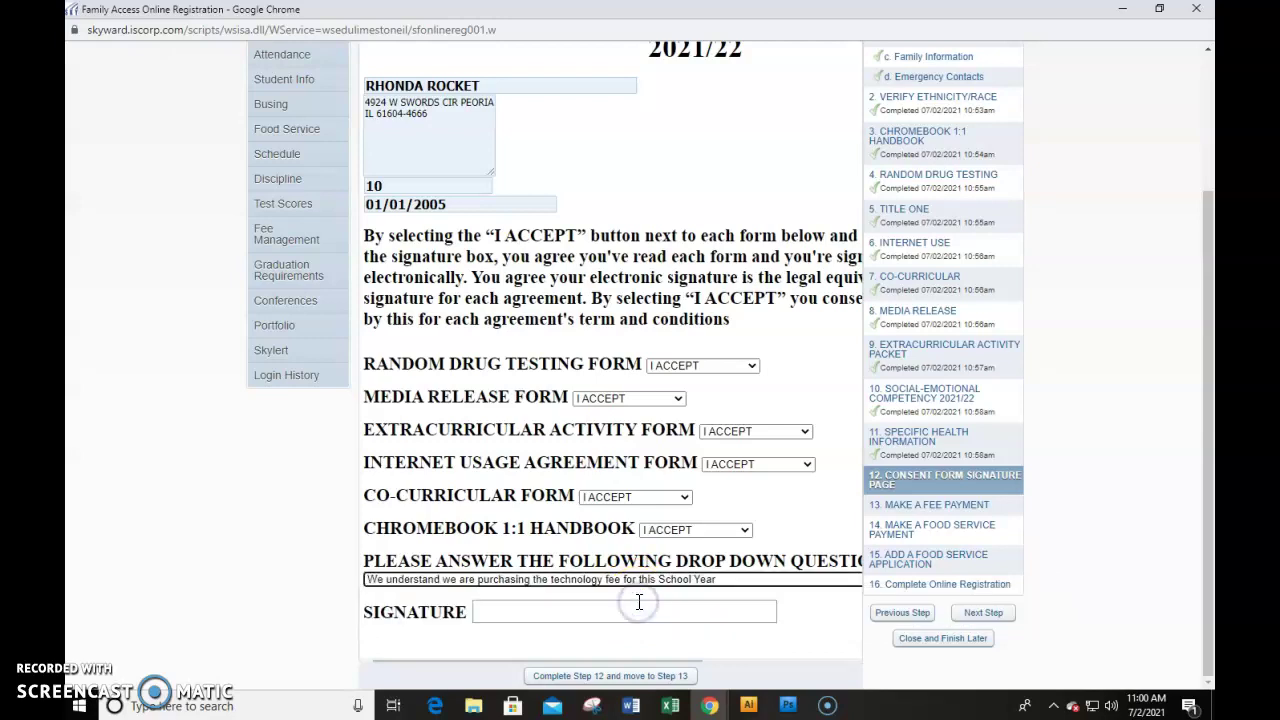
click(588, 611)
text(MO)
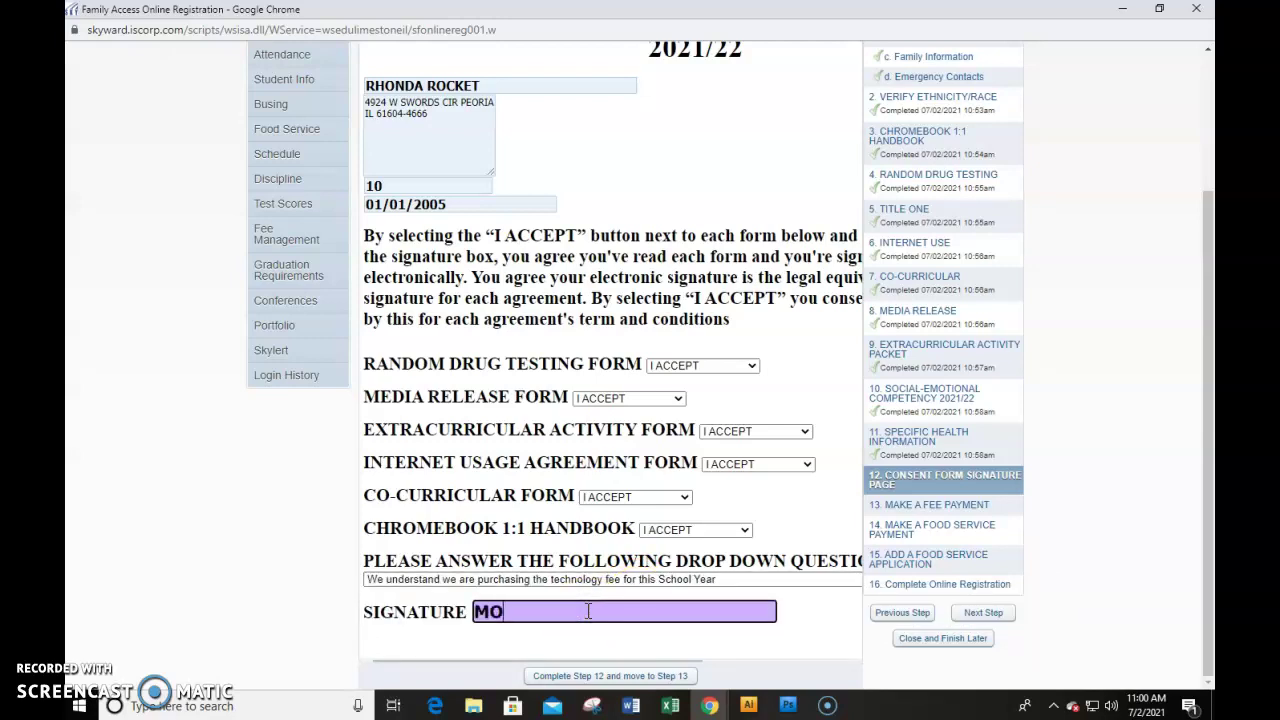
text(THER ROCKE)
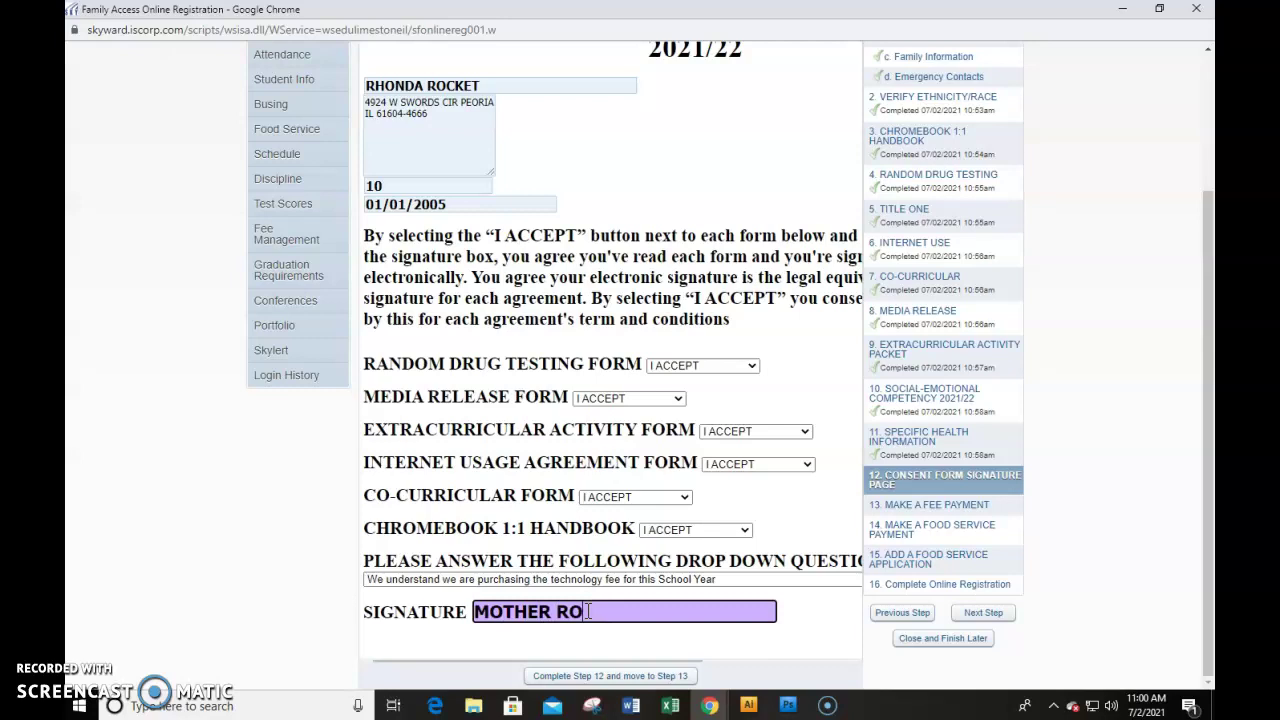
text(T)
click(587, 675)
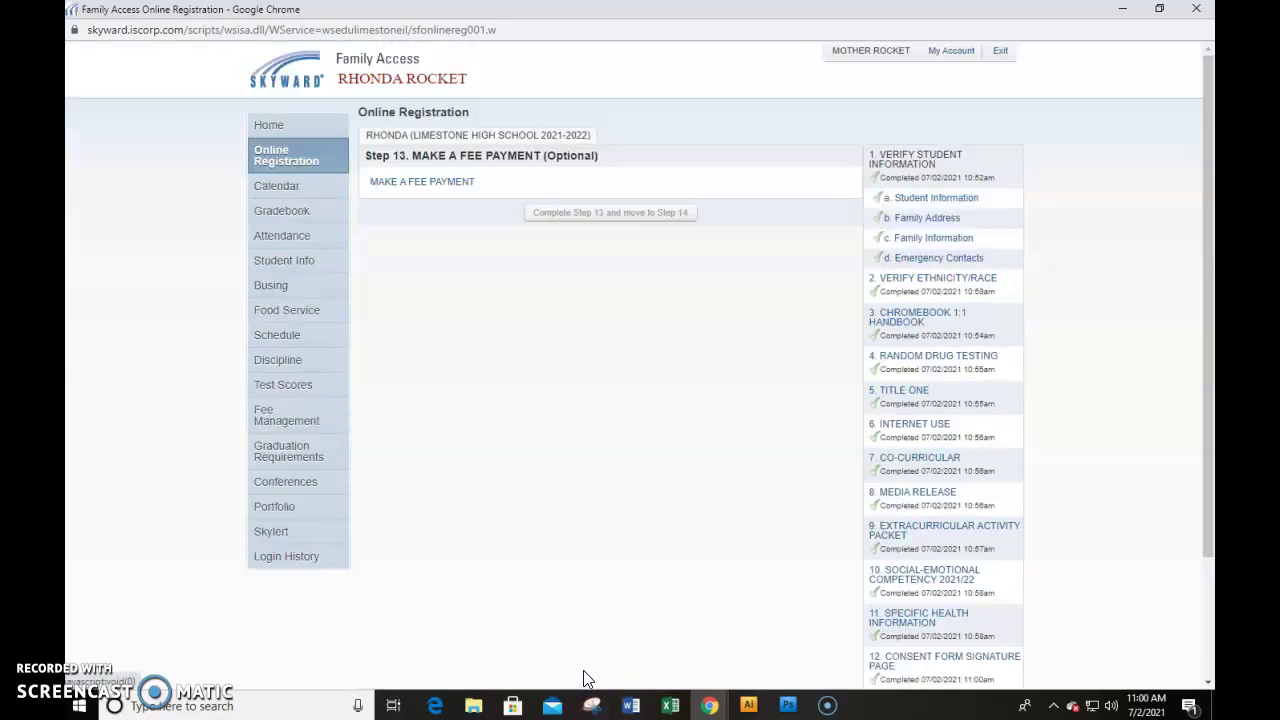
scroll(870, 420, down, 3)
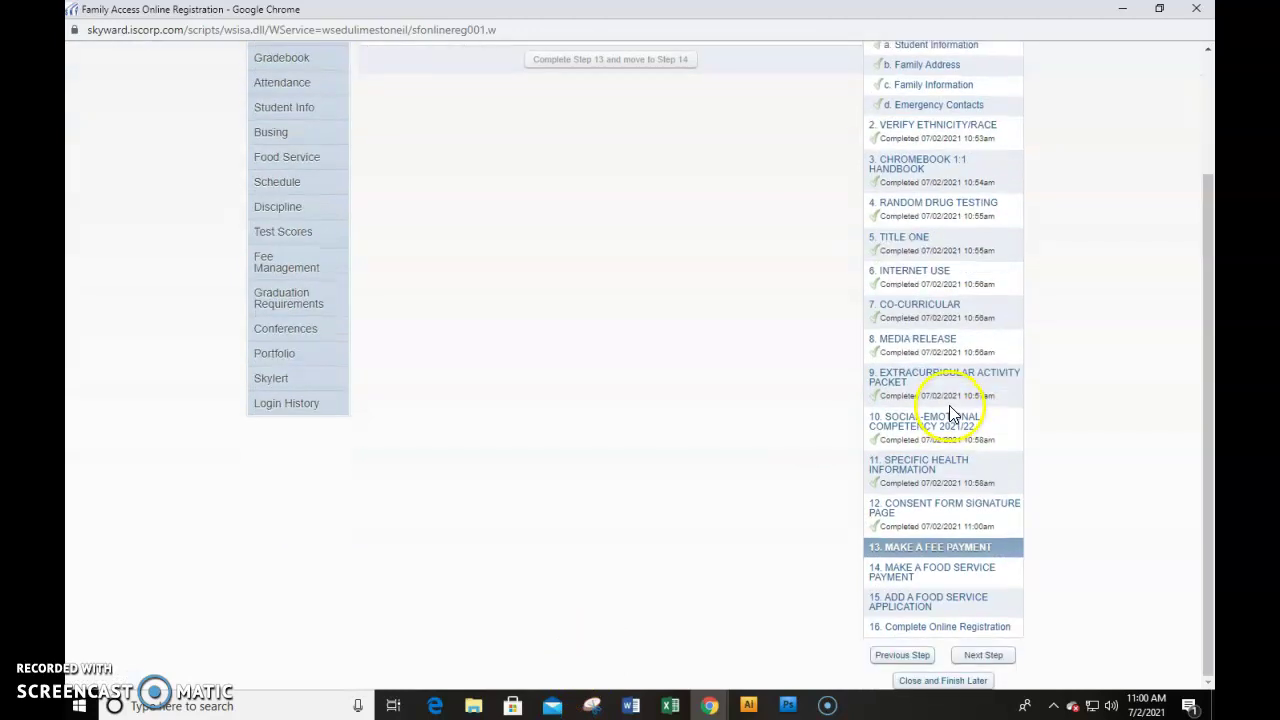
click(916, 557)
scroll(782, 370, down, 3)
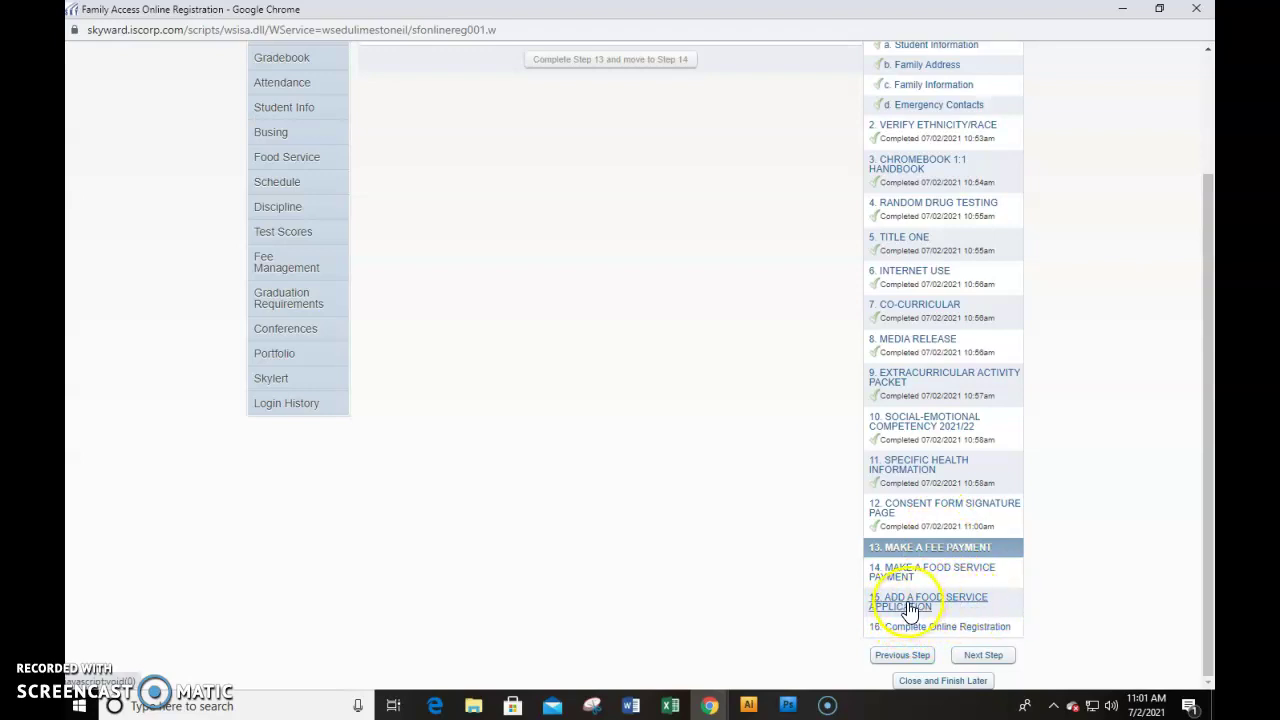
click(910, 610)
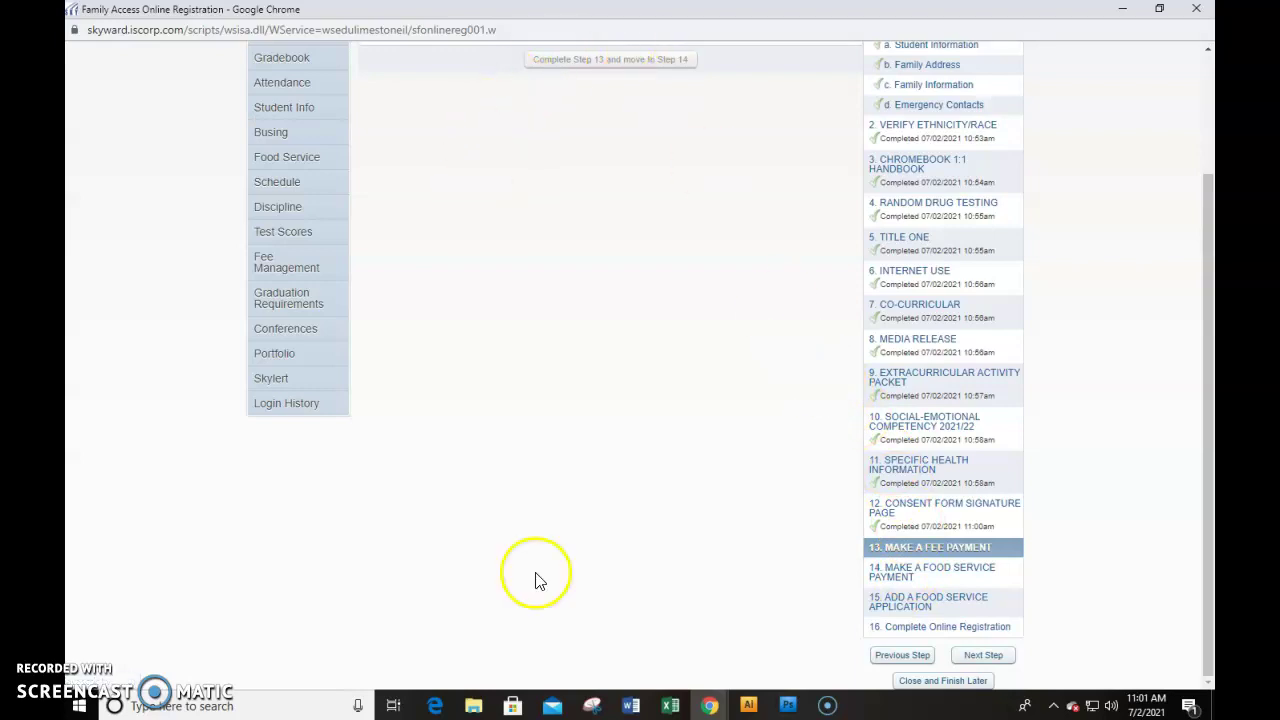
scroll(930, 150, up, 3)
scroll(943, 266, down, 3)
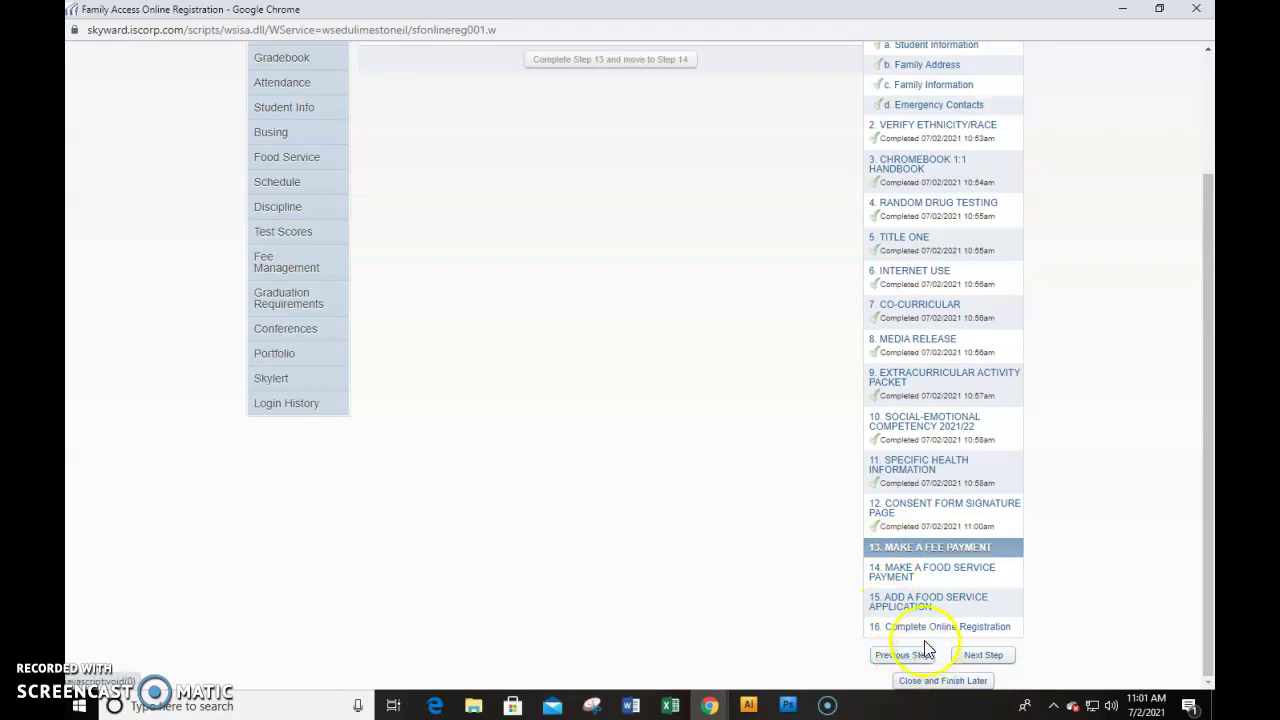
Jump to Step 16 and submit the 2021-2022 online registration
click(921, 627)
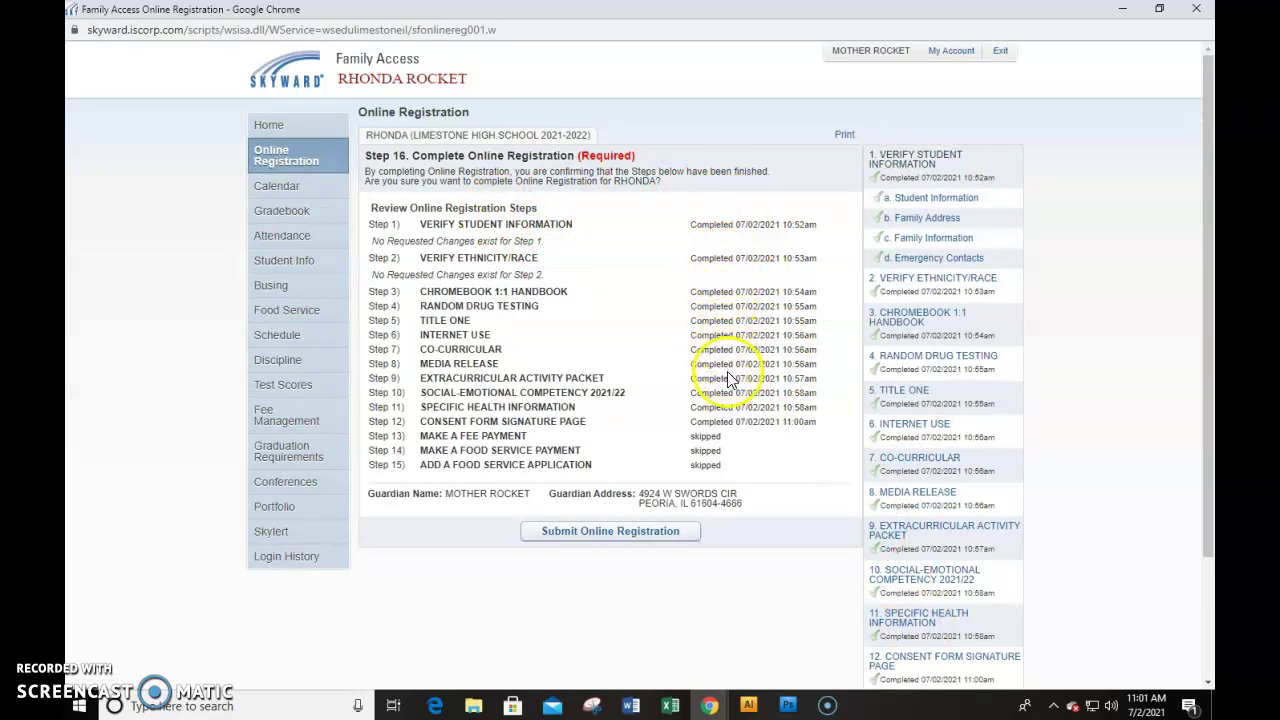
click(597, 532)
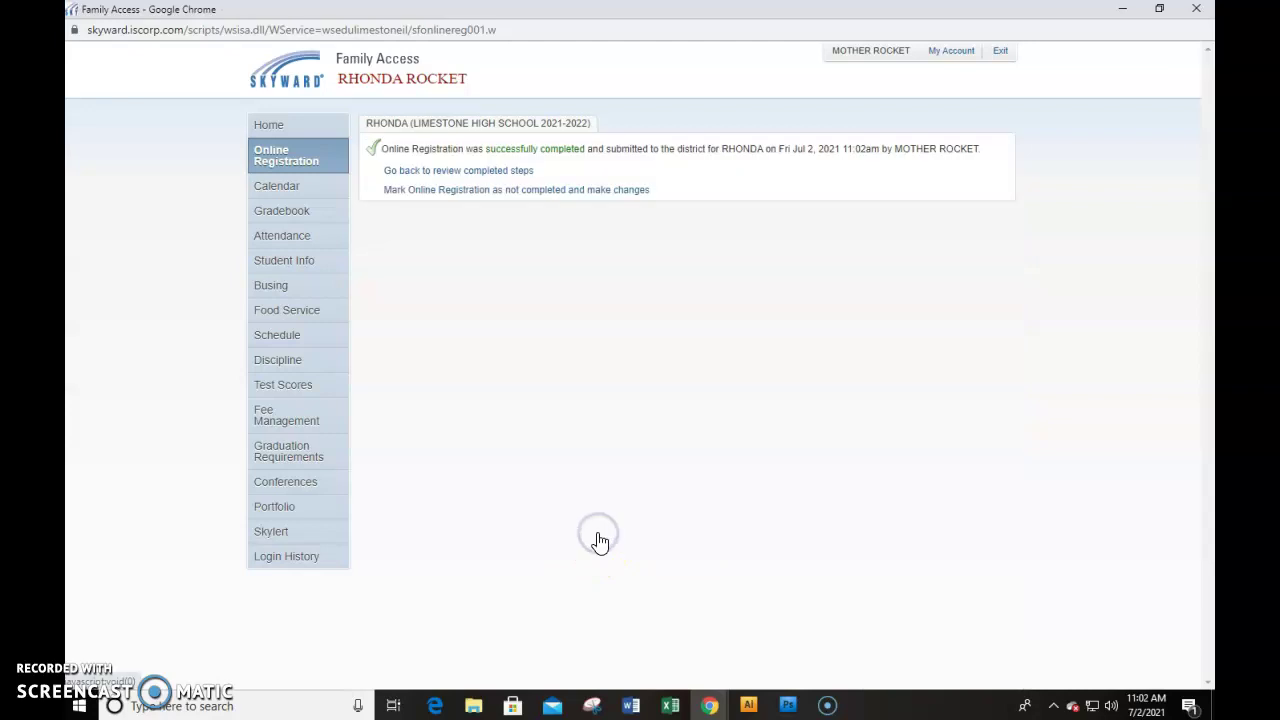